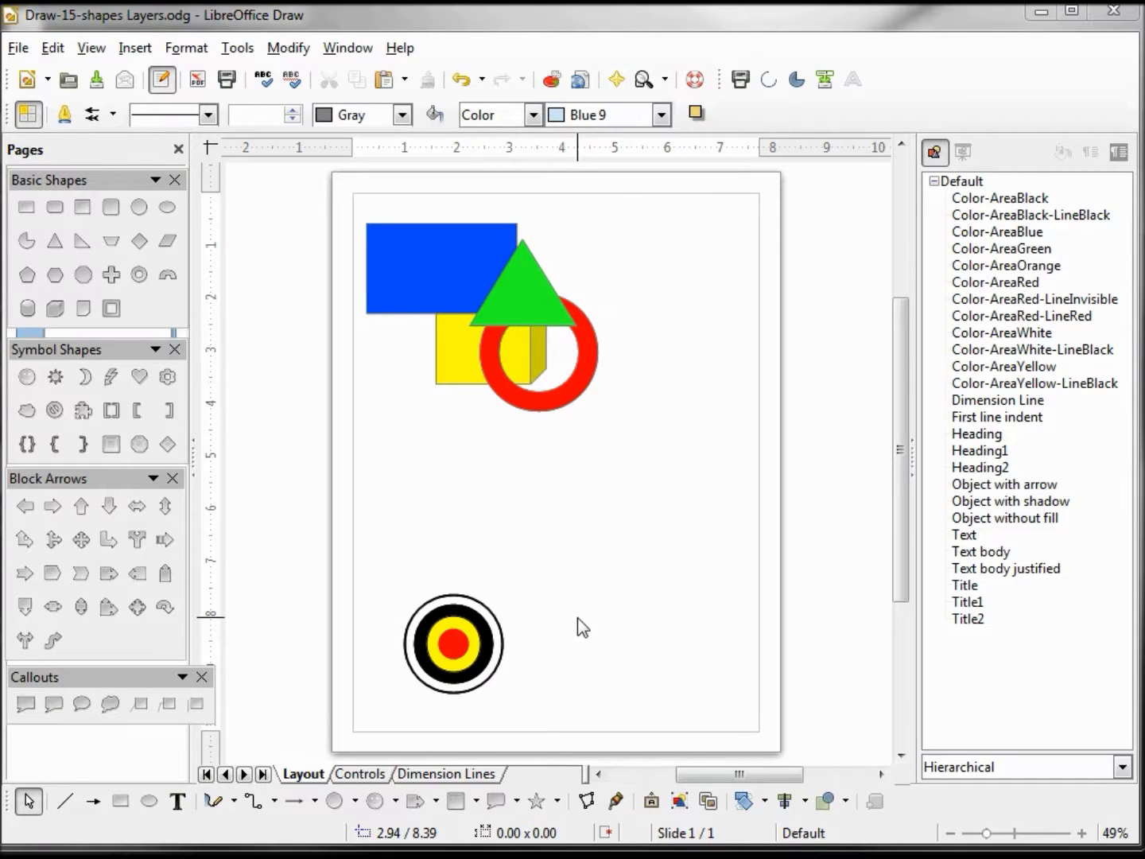
Draw a 2 × 2 inch ring above the target and widen its hole for a thin band.
{"action": "left_click", "coordinate": [142, 274]}
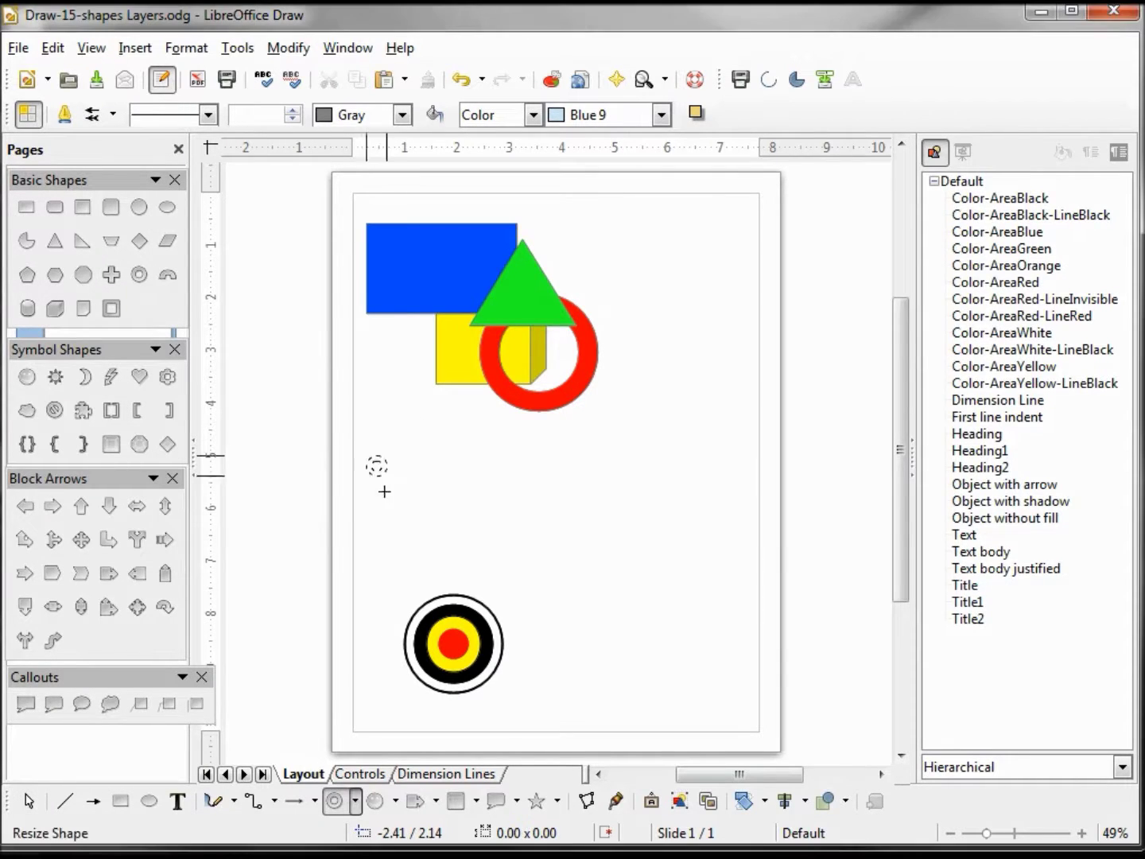
{"action": "left_click_drag", "start_coordinate": [388, 456], "coordinate": [486, 558]}
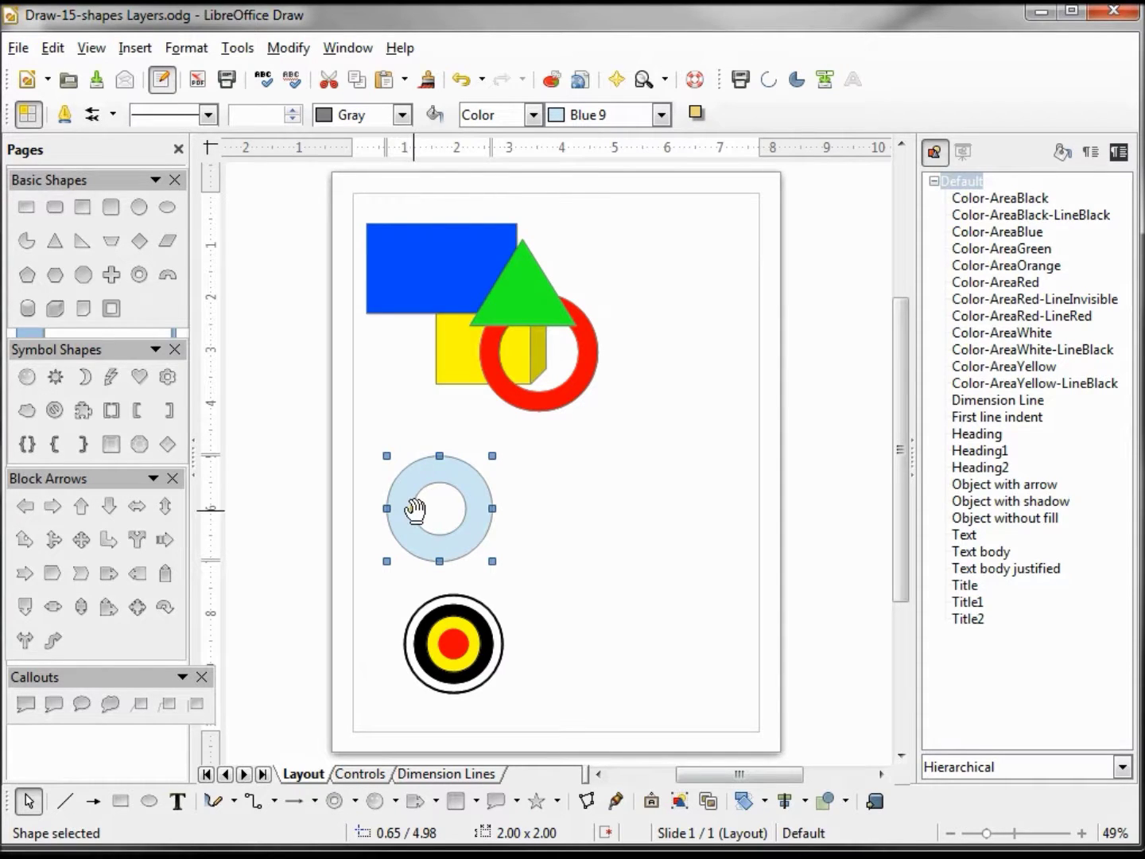
{"action": "left_click_drag", "start_coordinate": [415, 511], "coordinate": [404, 510]}
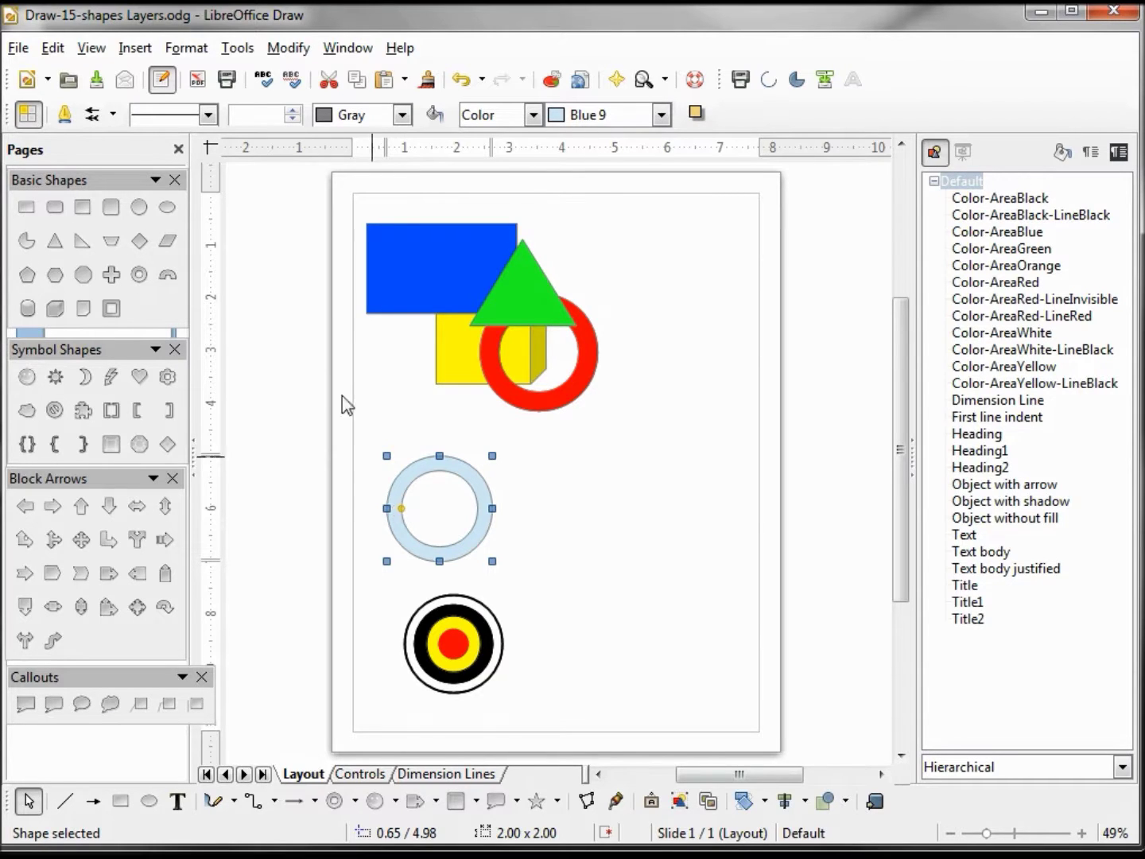
Set the ring's position to X 1.00" and Y 5.00" in Position and Size.
{"action": "left_click", "coordinate": [188, 49]}
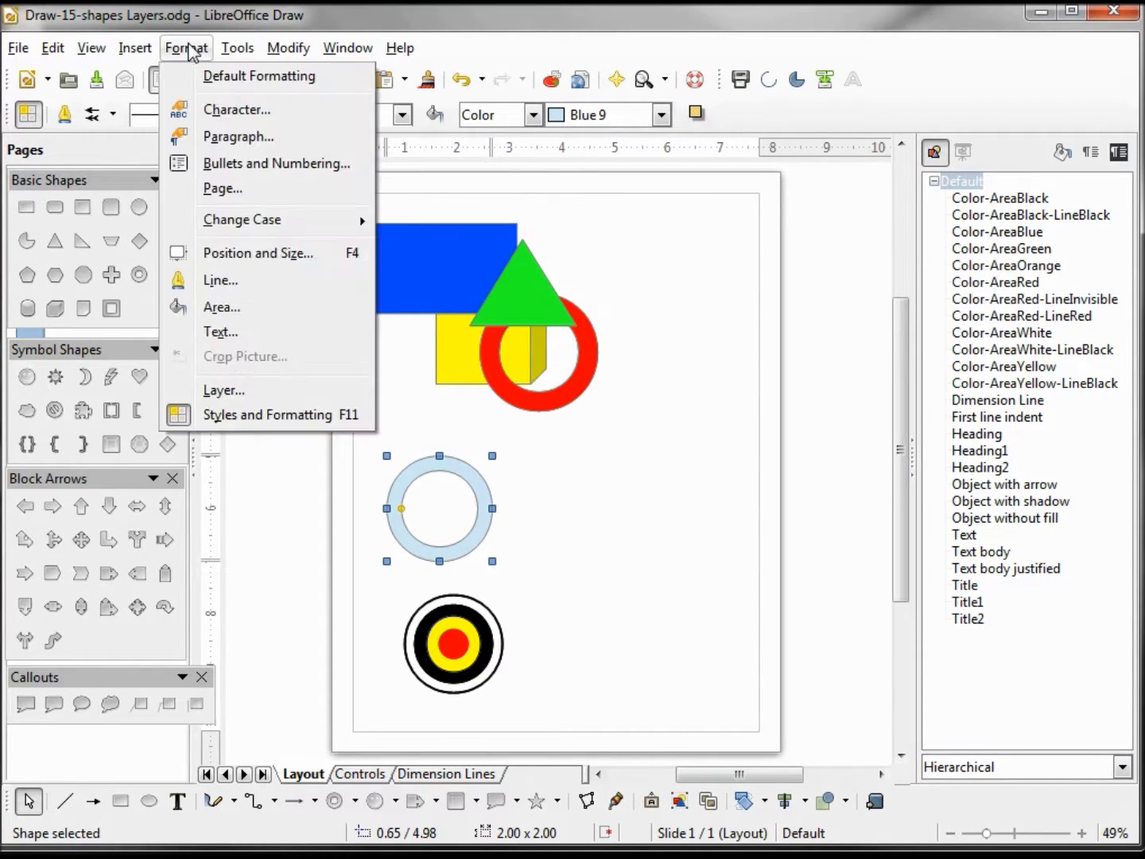
{"action": "left_click", "coordinate": [267, 253]}
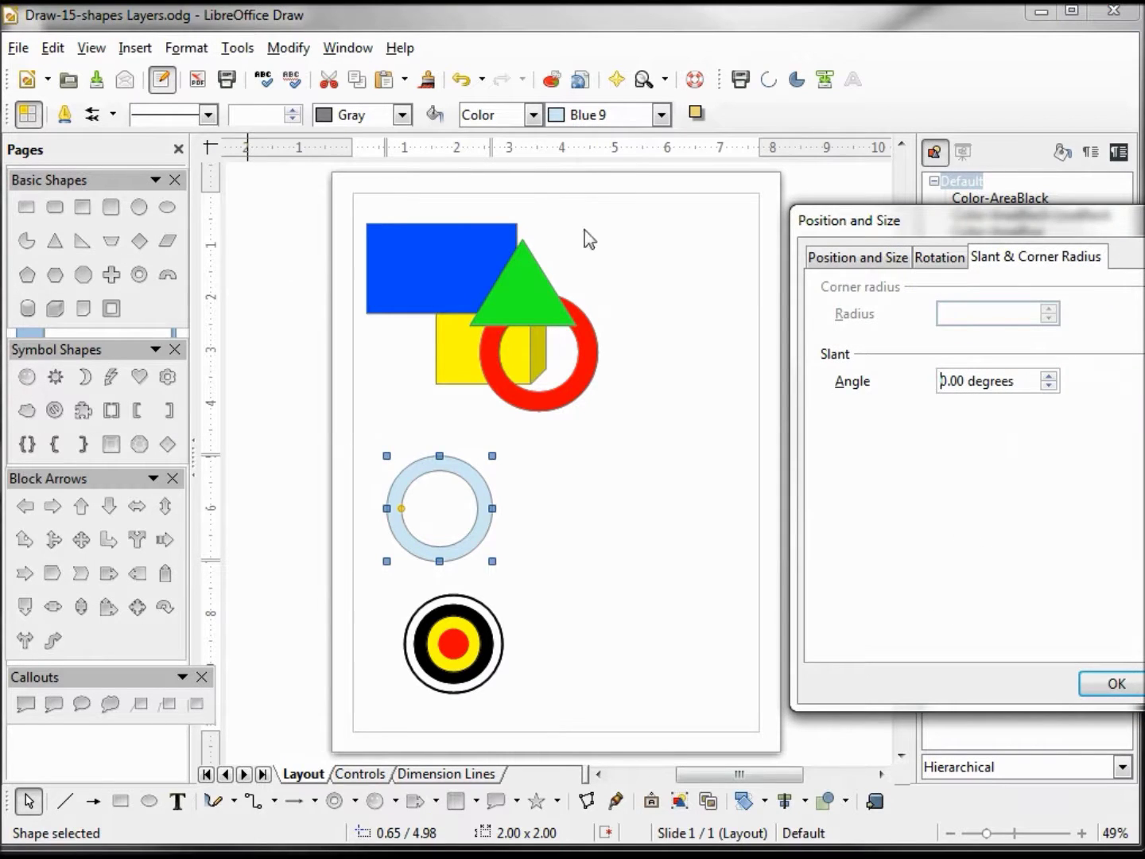
{"action": "left_click_drag", "start_coordinate": [1142, 221], "coordinate": [1030, 69]}
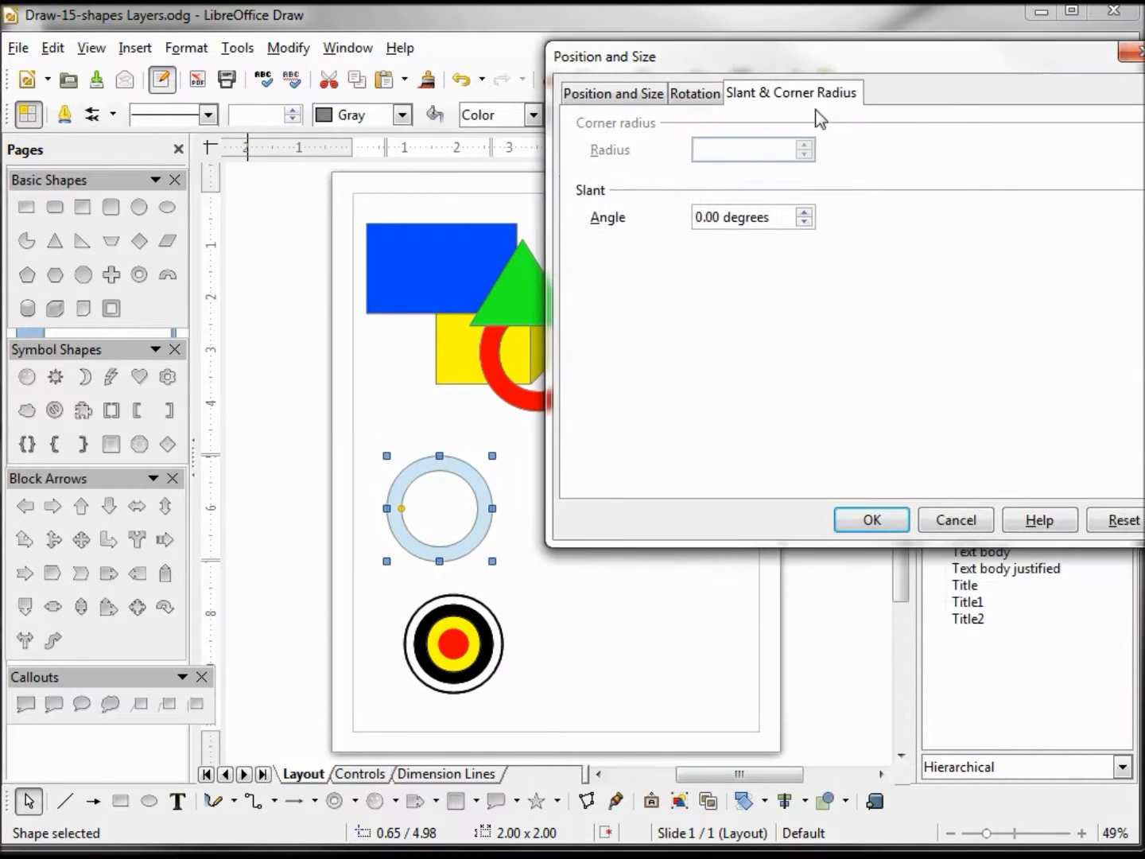
{"action": "left_click", "coordinate": [614, 95]}
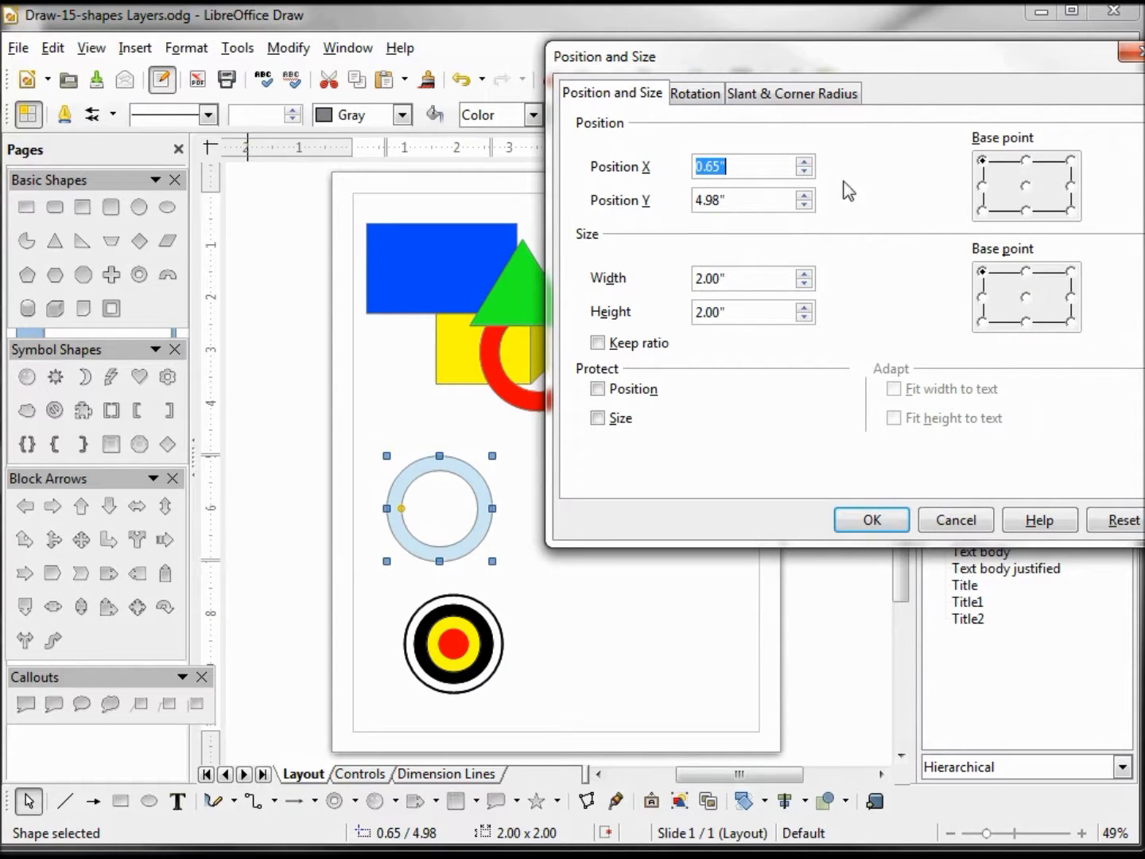
{"action": "key", "text": "Tab"}
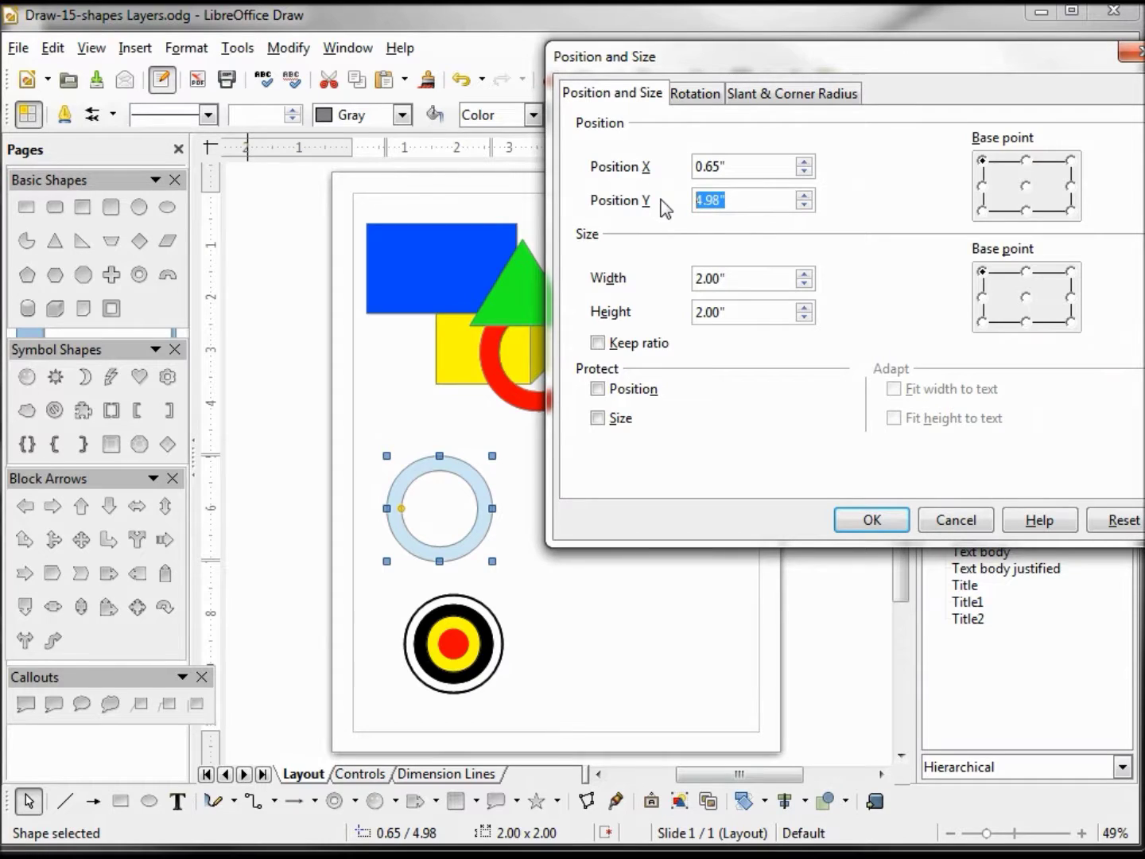
{"action": "type", "text": "5"}
{"action": "left_click_drag", "start_coordinate": [736, 166], "coordinate": [664, 164]}
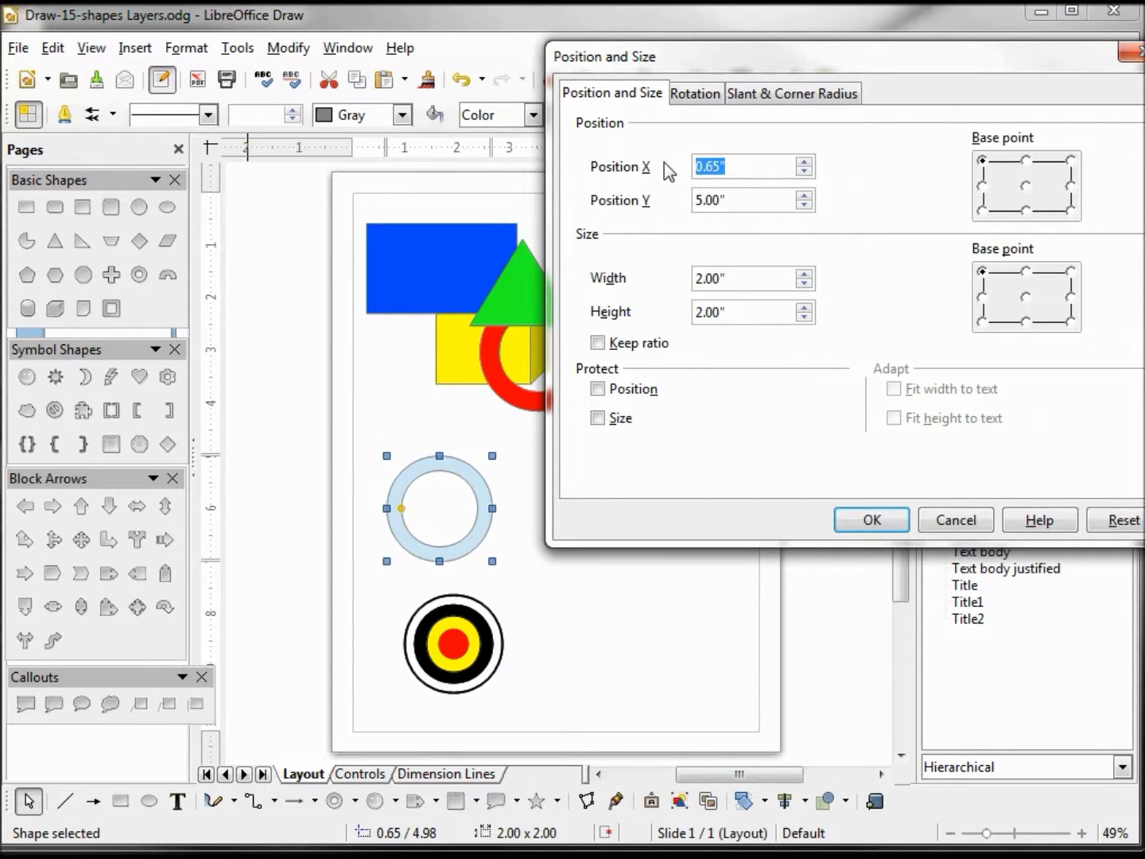
{"action": "type", "text": "1"}
{"action": "key", "text": "Tab"}
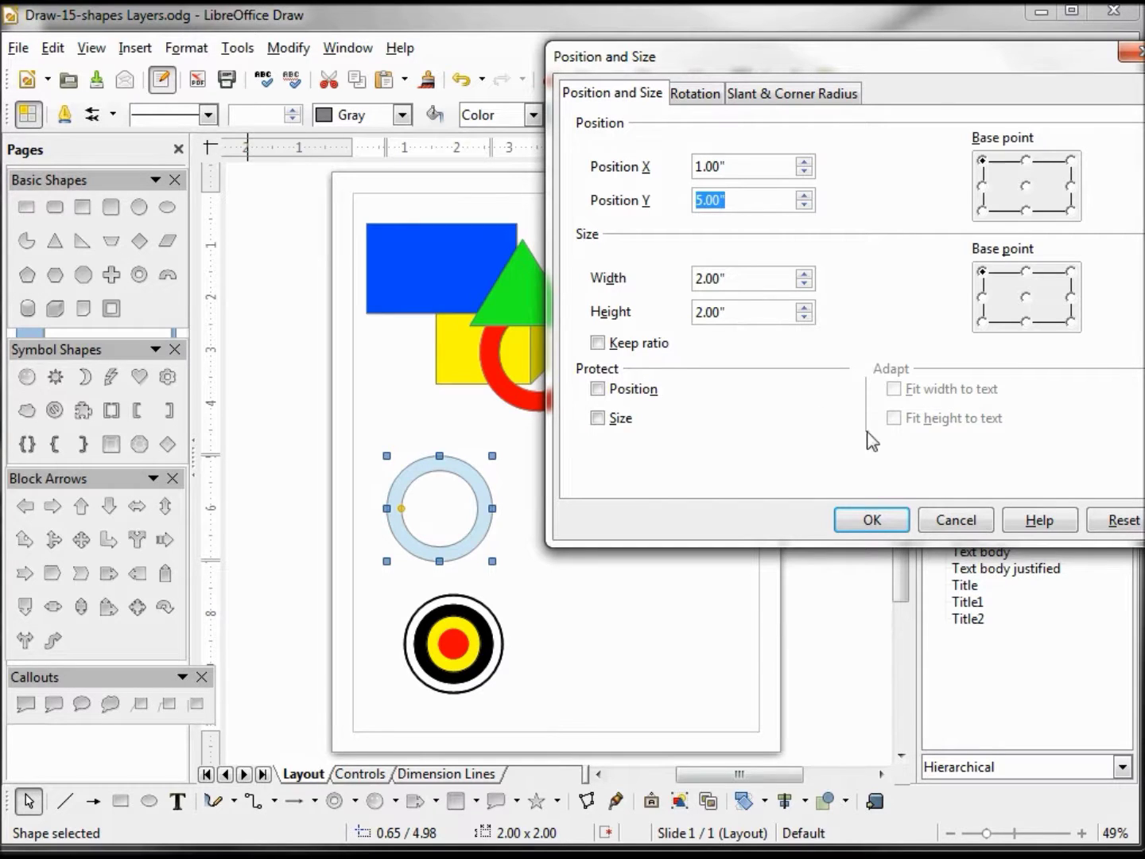
{"action": "left_click", "coordinate": [878, 522]}
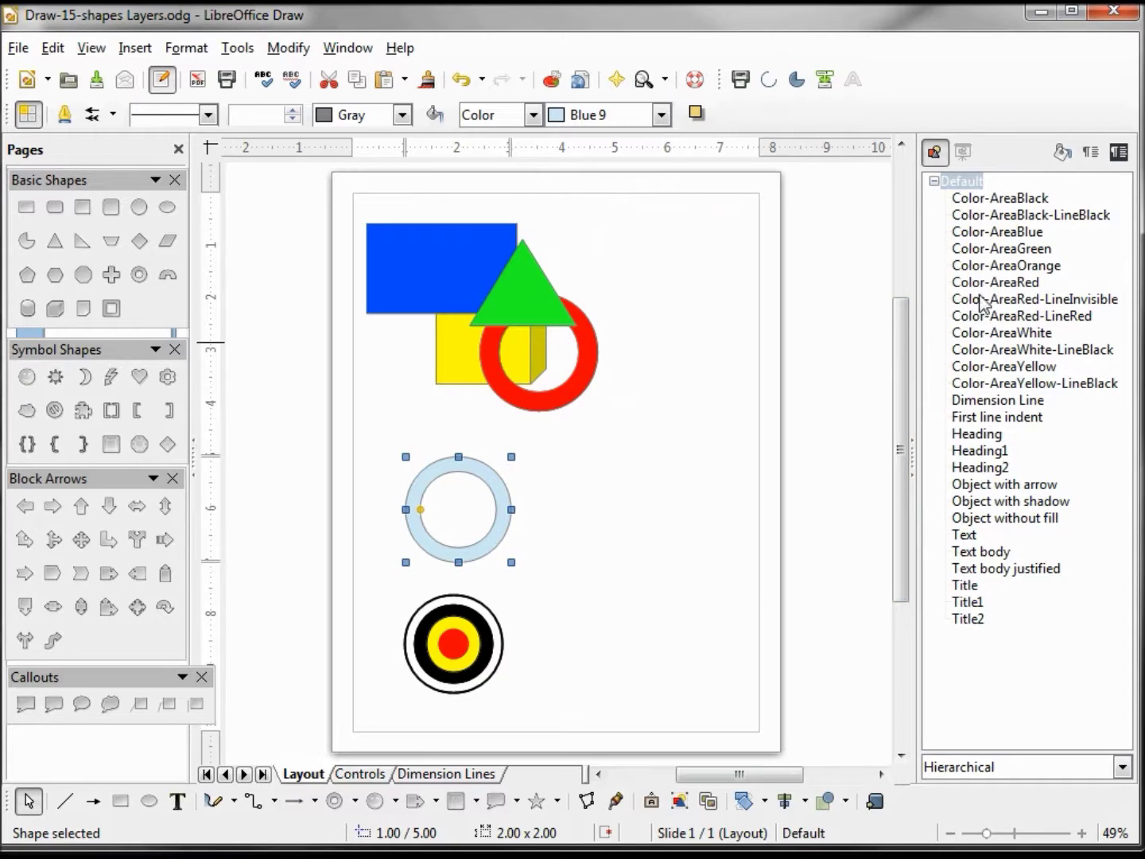
Style the ring Color-AreaOrange, then add an overlapping copy nudged right and styled Color-AreaRed-LineRed.
{"action": "double_click", "coordinate": [1006, 268]}
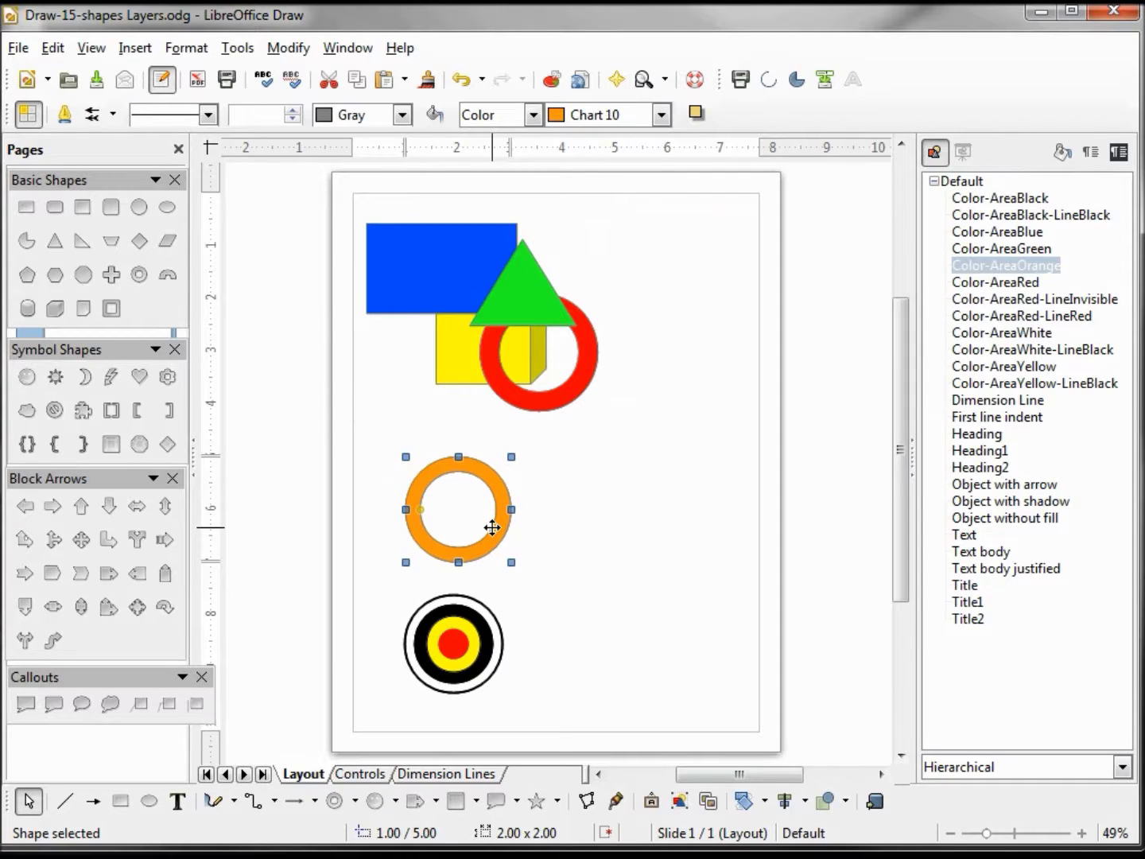
{"action": "key", "text": "ctrl+c"}
{"action": "key", "text": "ctrl+v"}
{"action": "key", "text": "Right"}
{"action": "key", "text": "Right"}
{"action": "key", "text": "Right"}
{"action": "key", "text": "Right"}
{"action": "key", "text": "Right"}
{"action": "key", "text": "Right"}
{"action": "key", "text": "Right"}
{"action": "key", "text": "Right"}
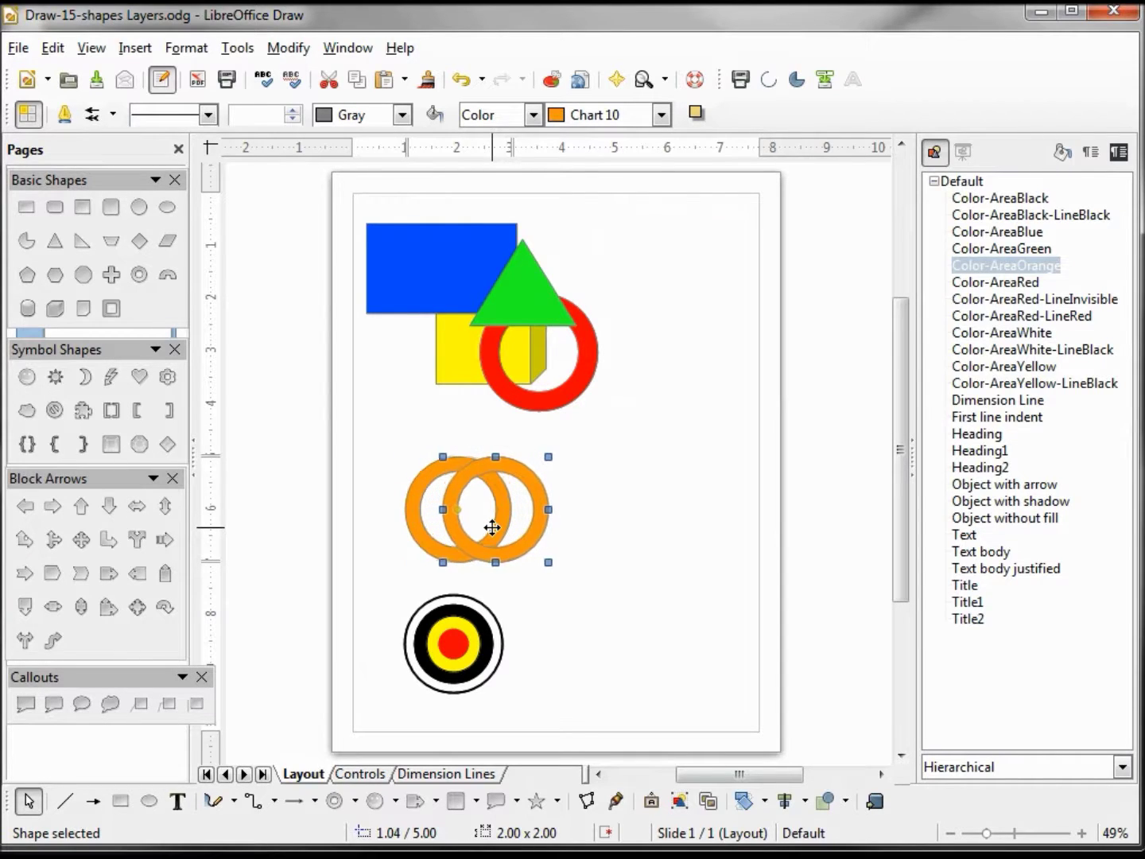
{"action": "key", "text": "Right"}
{"action": "key", "text": "Right"}
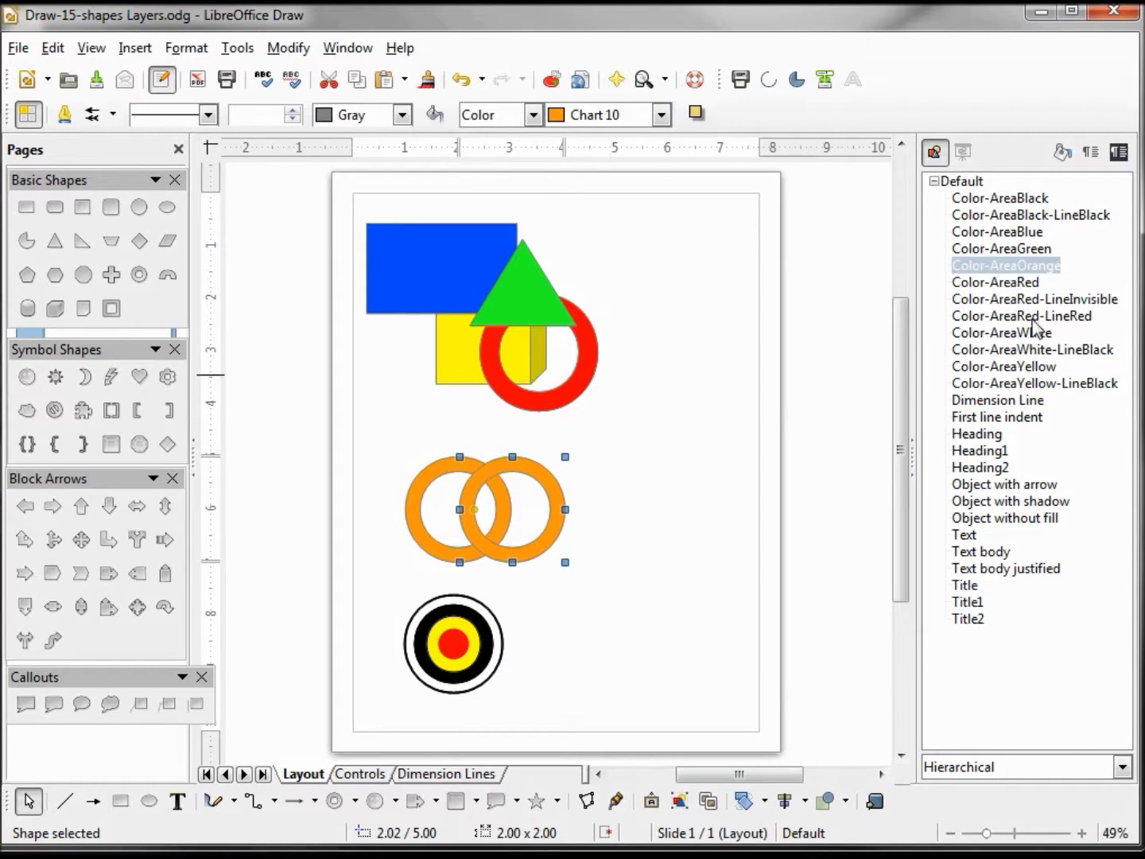
{"action": "double_click", "coordinate": [1034, 318]}
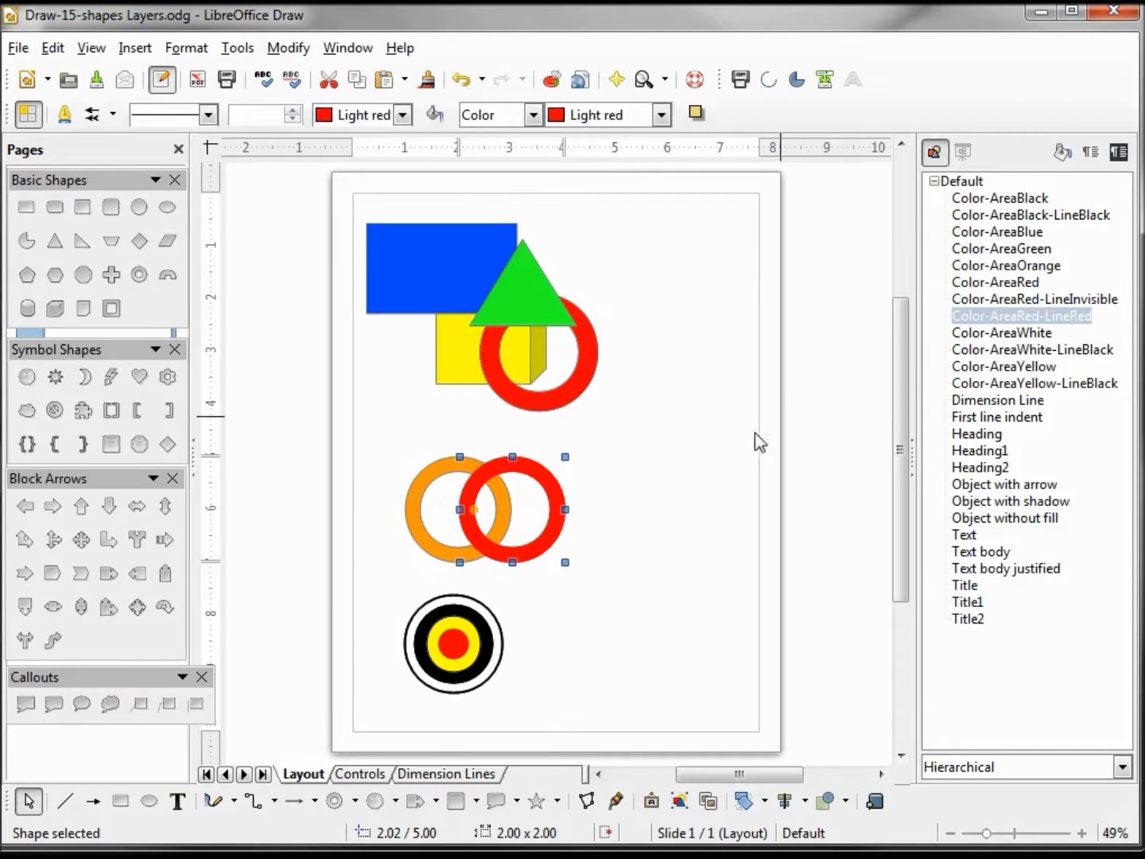
Name the orange ring 'Orange Ring'.
{"action": "right_click", "coordinate": [427, 477]}
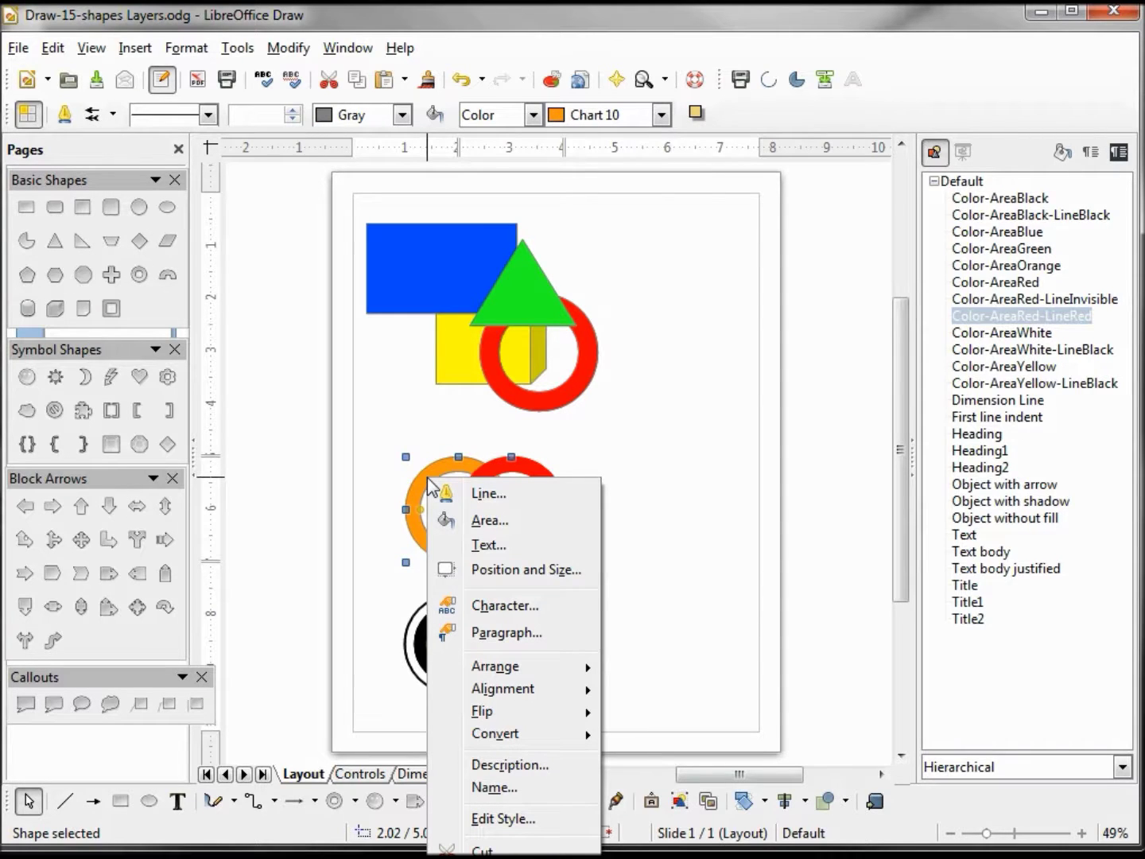
{"action": "left_click", "coordinate": [493, 787]}
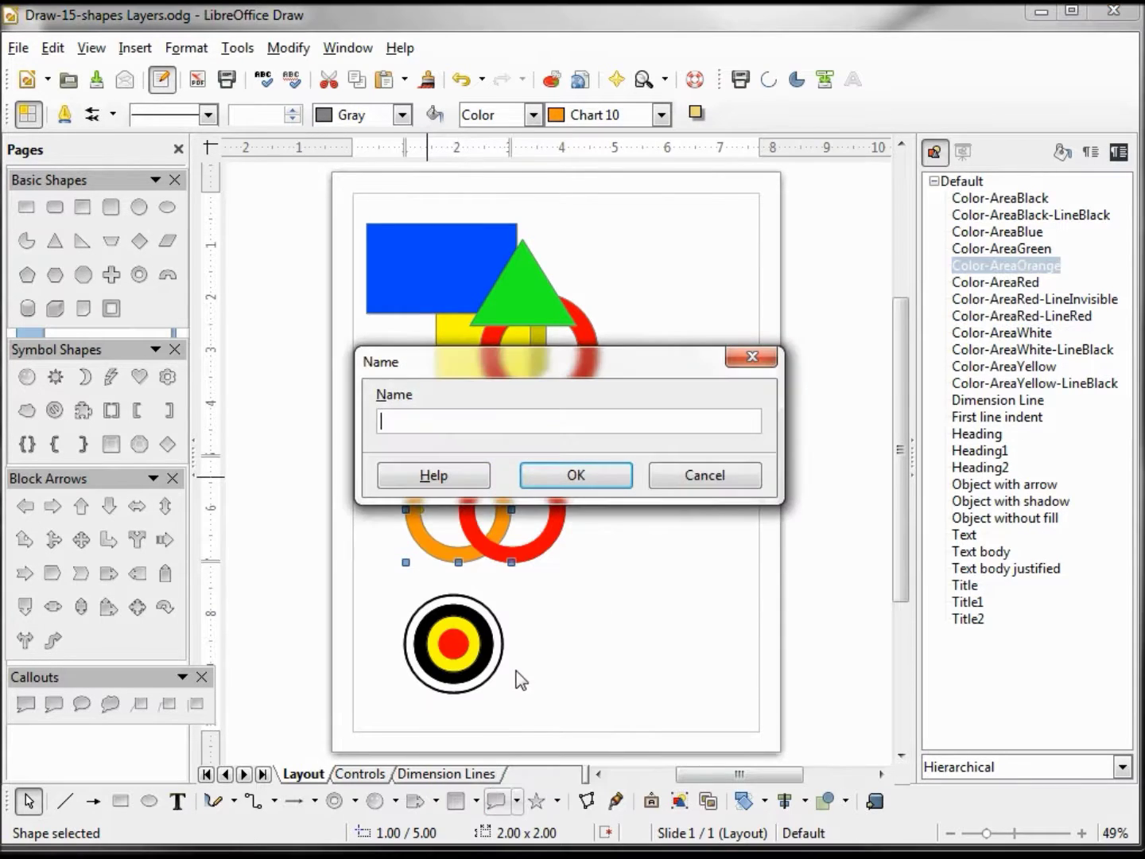
{"action": "type", "text": "Orange Ring"}
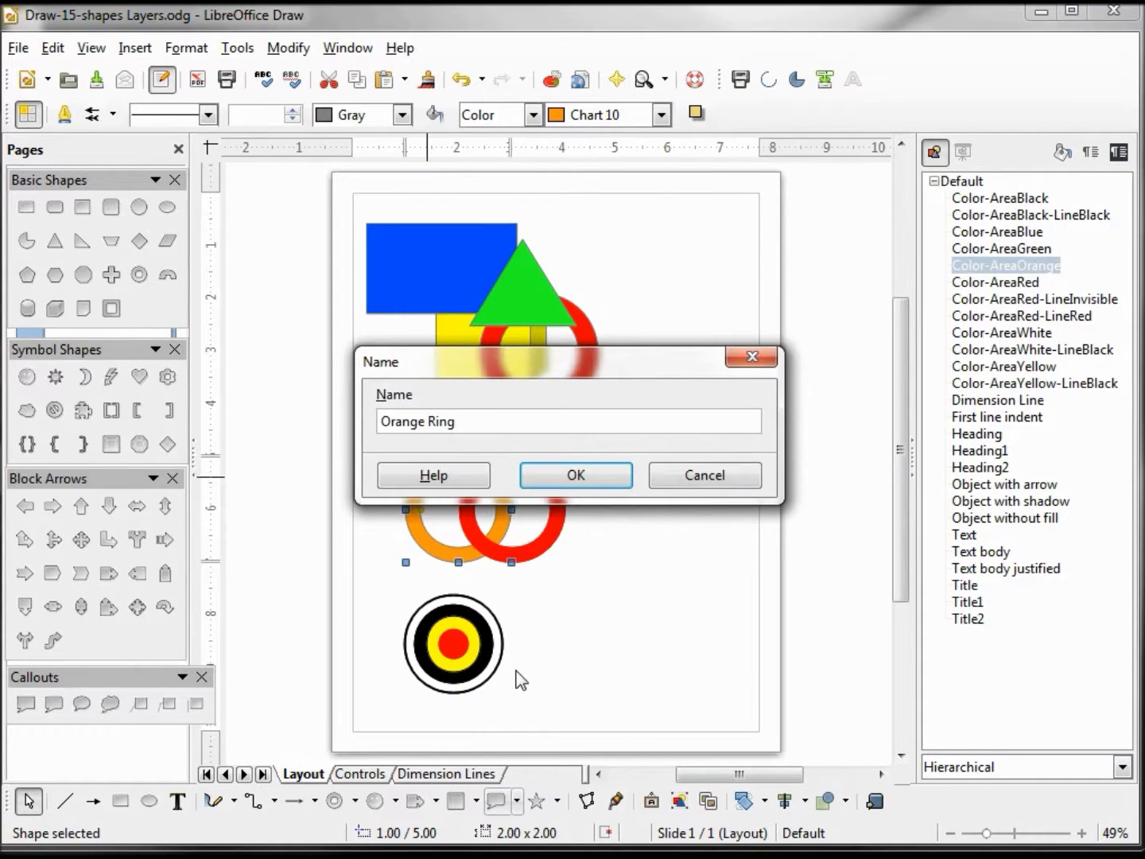
{"action": "left_click", "coordinate": [567, 476]}
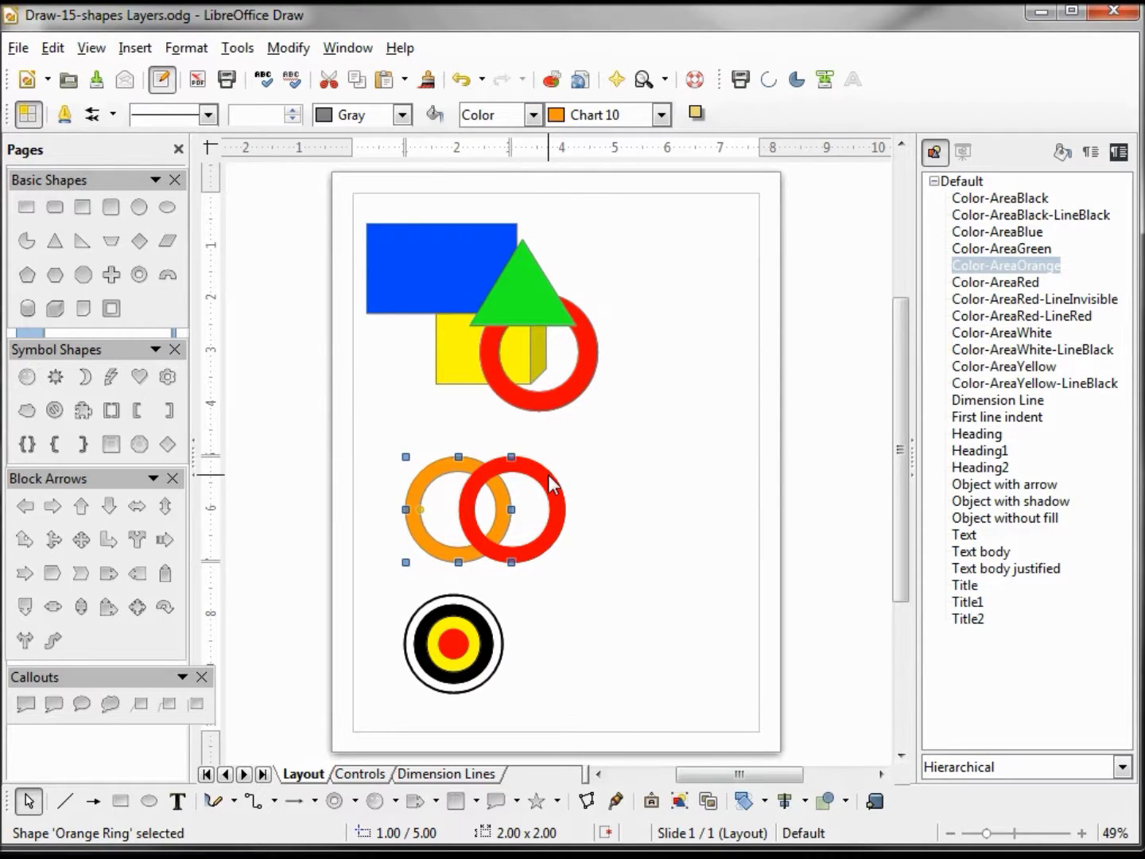
Name the red copy 'Red Ring'.
{"action": "right_click", "coordinate": [554, 484]}
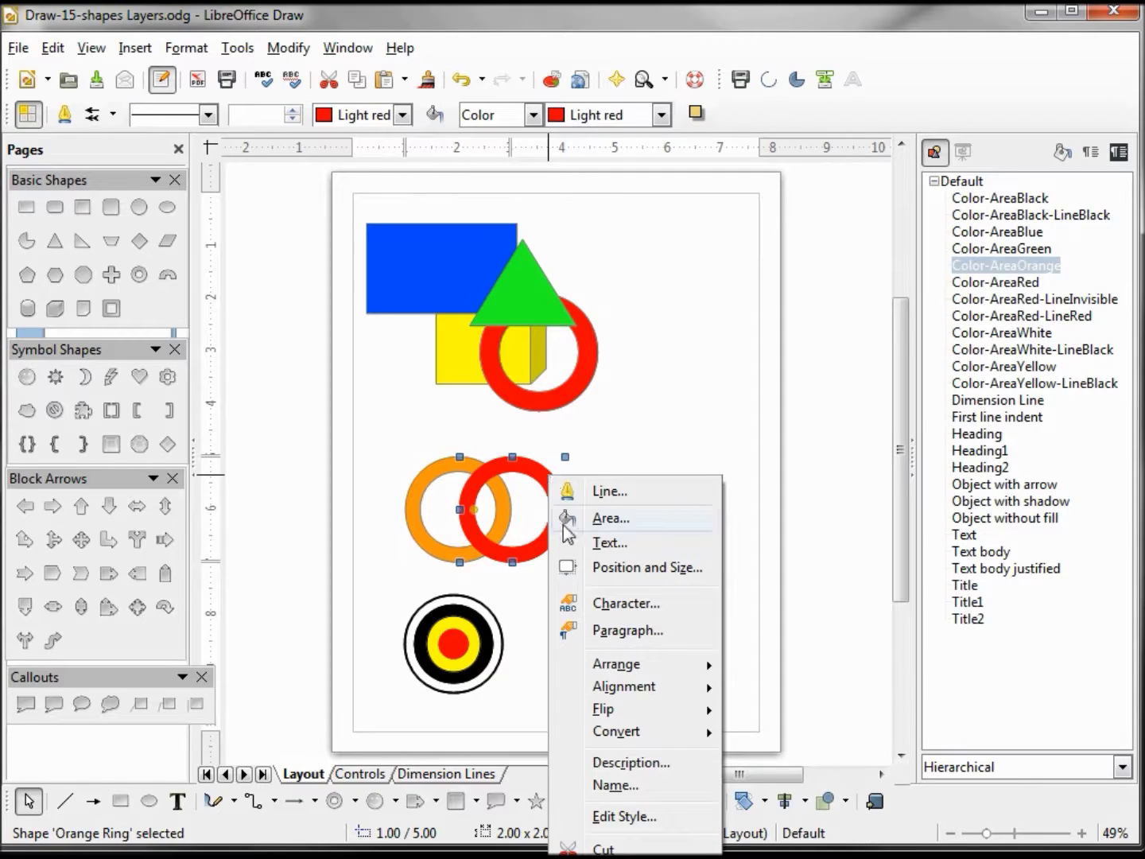
{"action": "left_click", "coordinate": [617, 785]}
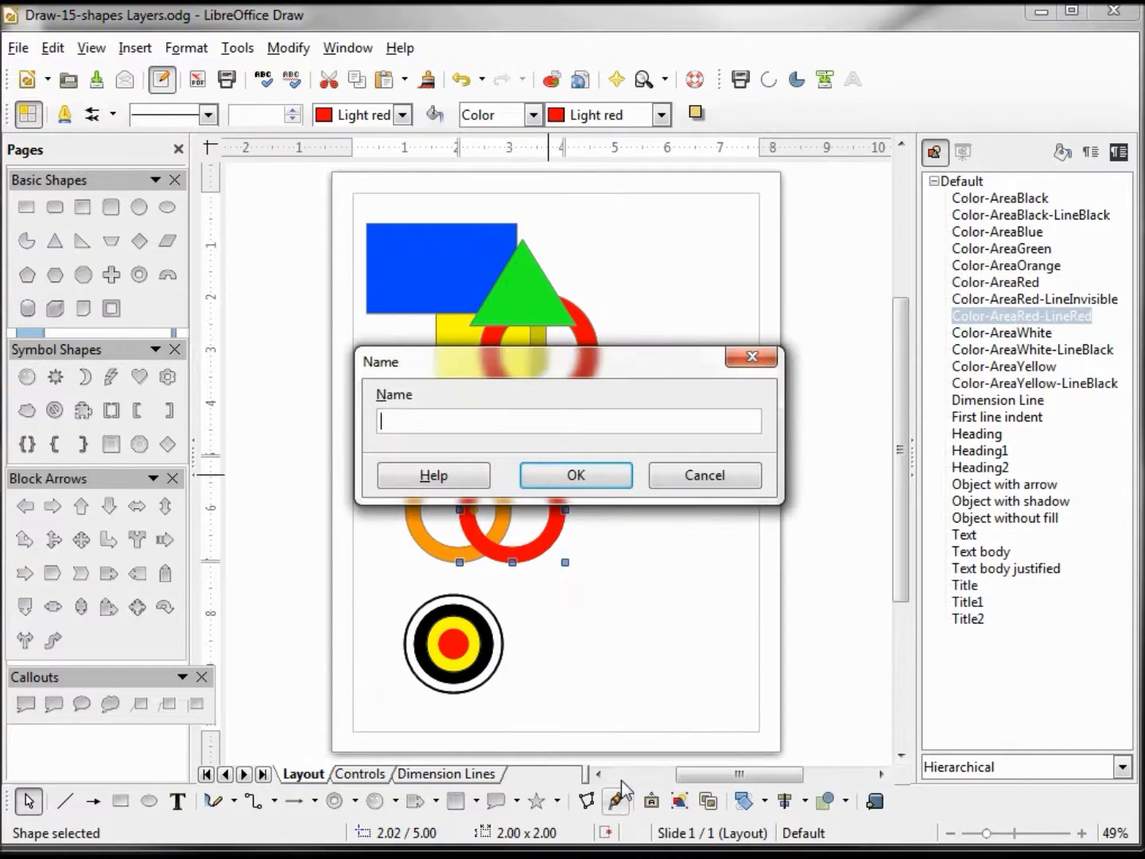
{"action": "type", "text": "Red Ring"}
{"action": "left_click", "coordinate": [603, 479]}
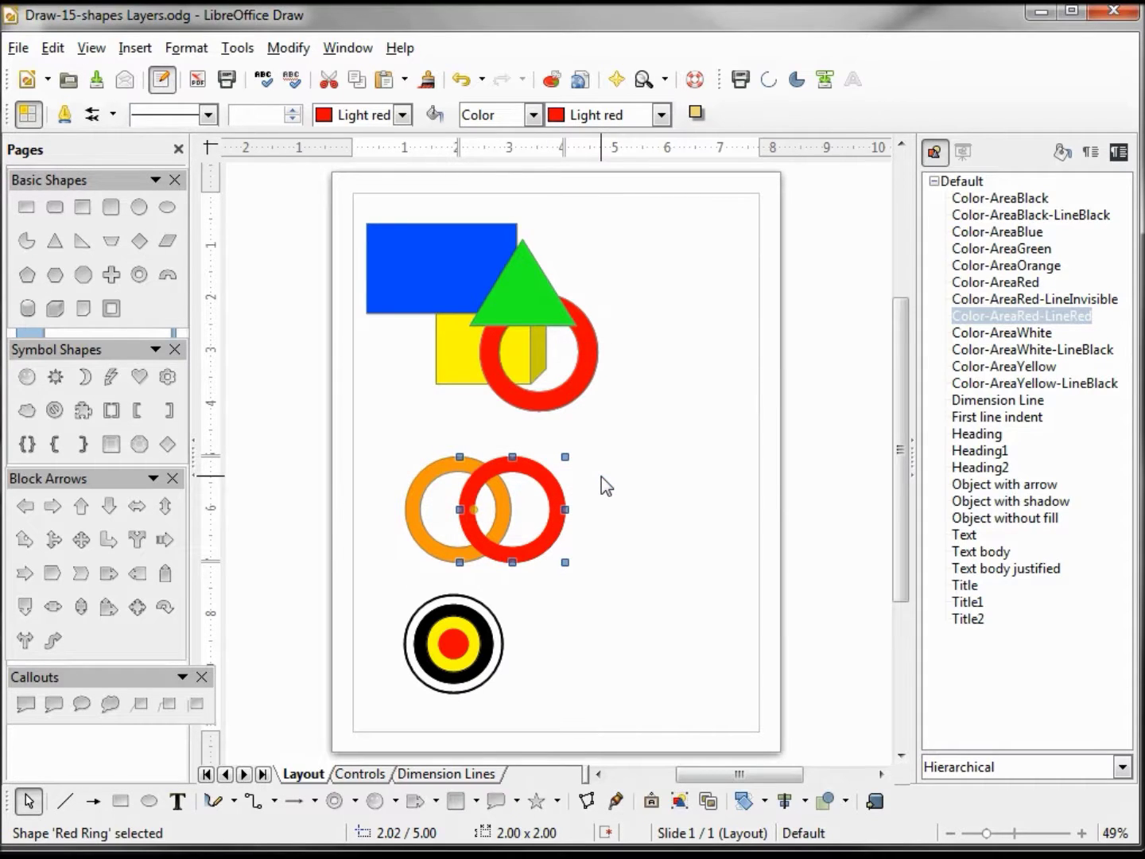
Draw a block arc right of the red ring and give it the Color-AreaRed-LineRed style.
{"action": "left_click", "coordinate": [598, 478]}
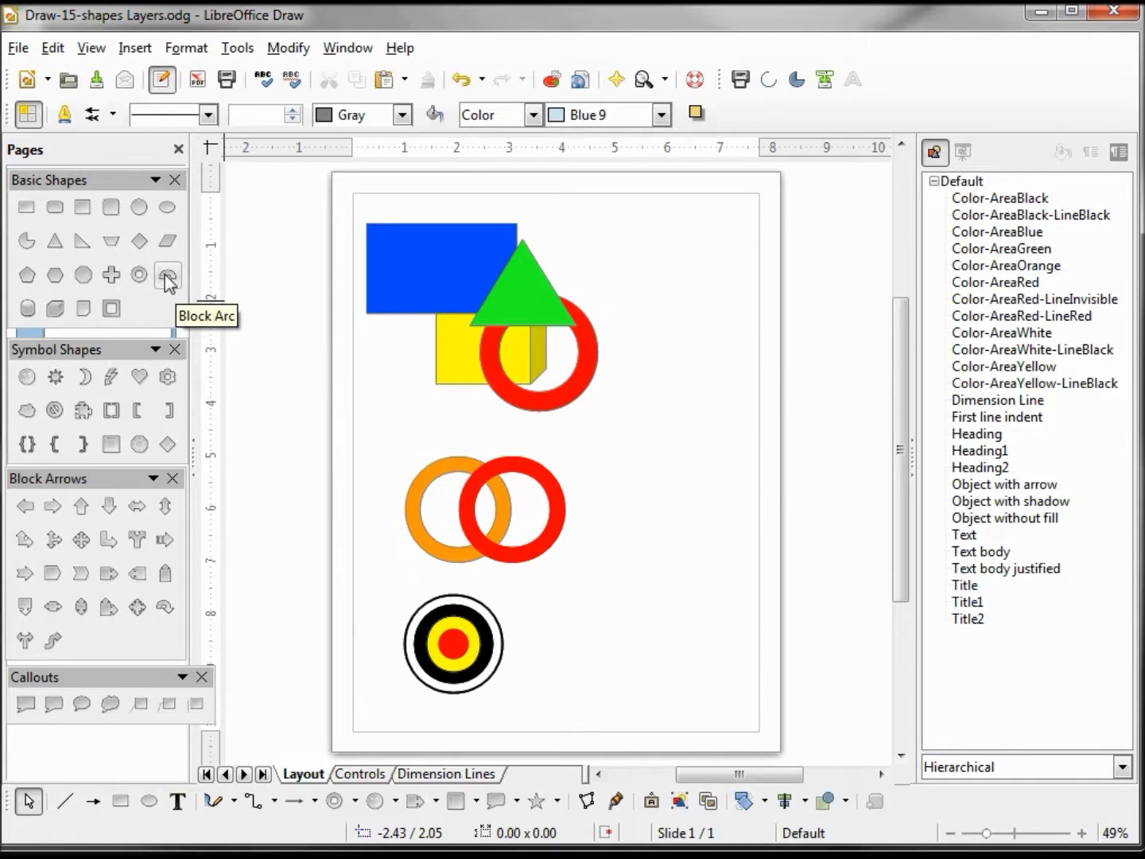
{"action": "left_click", "coordinate": [167, 279]}
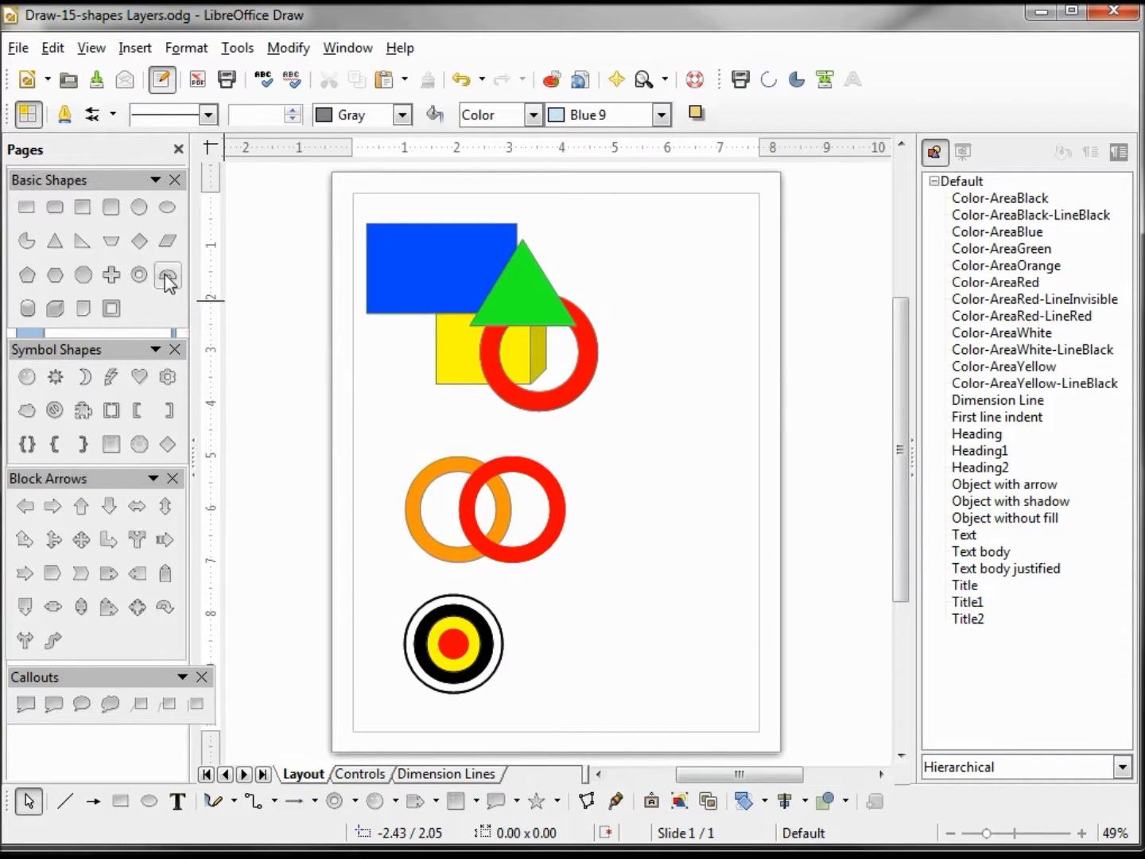
{"action": "left_click_drag", "start_coordinate": [582, 458], "coordinate": [673, 556]}
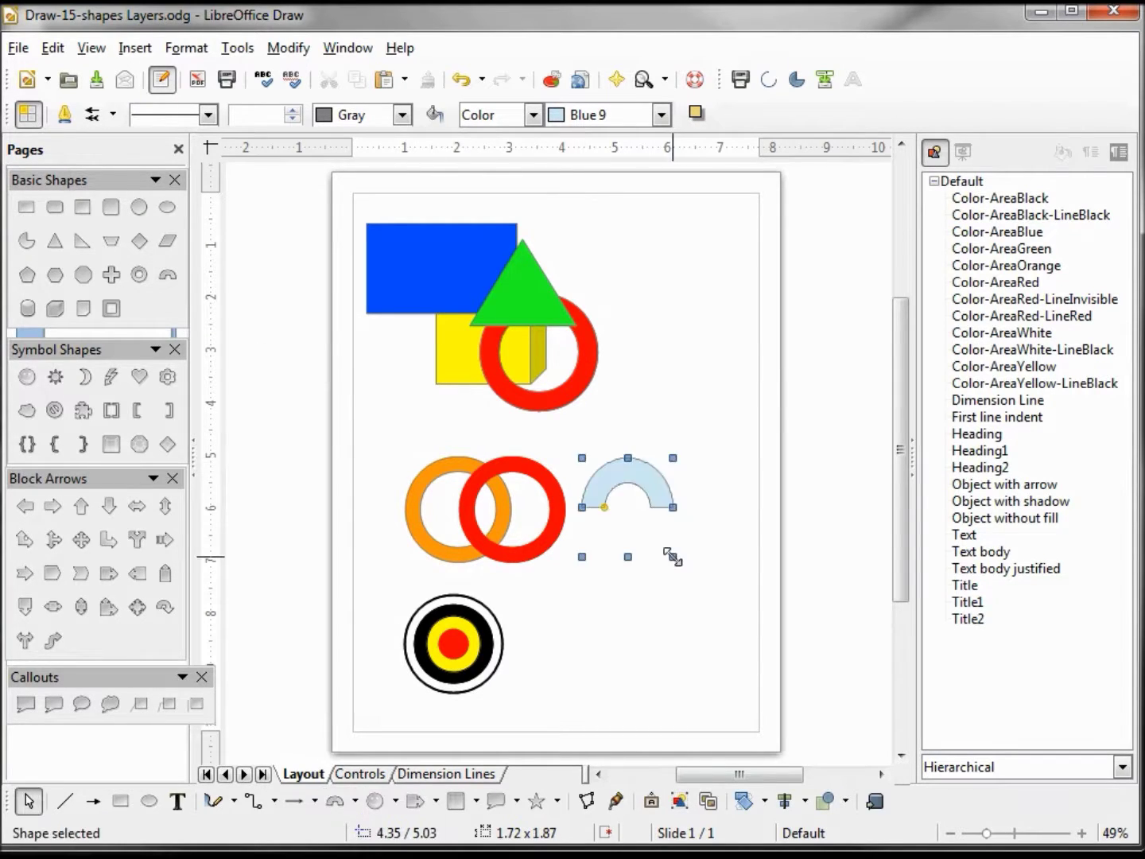
{"action": "double_click", "coordinate": [1001, 317]}
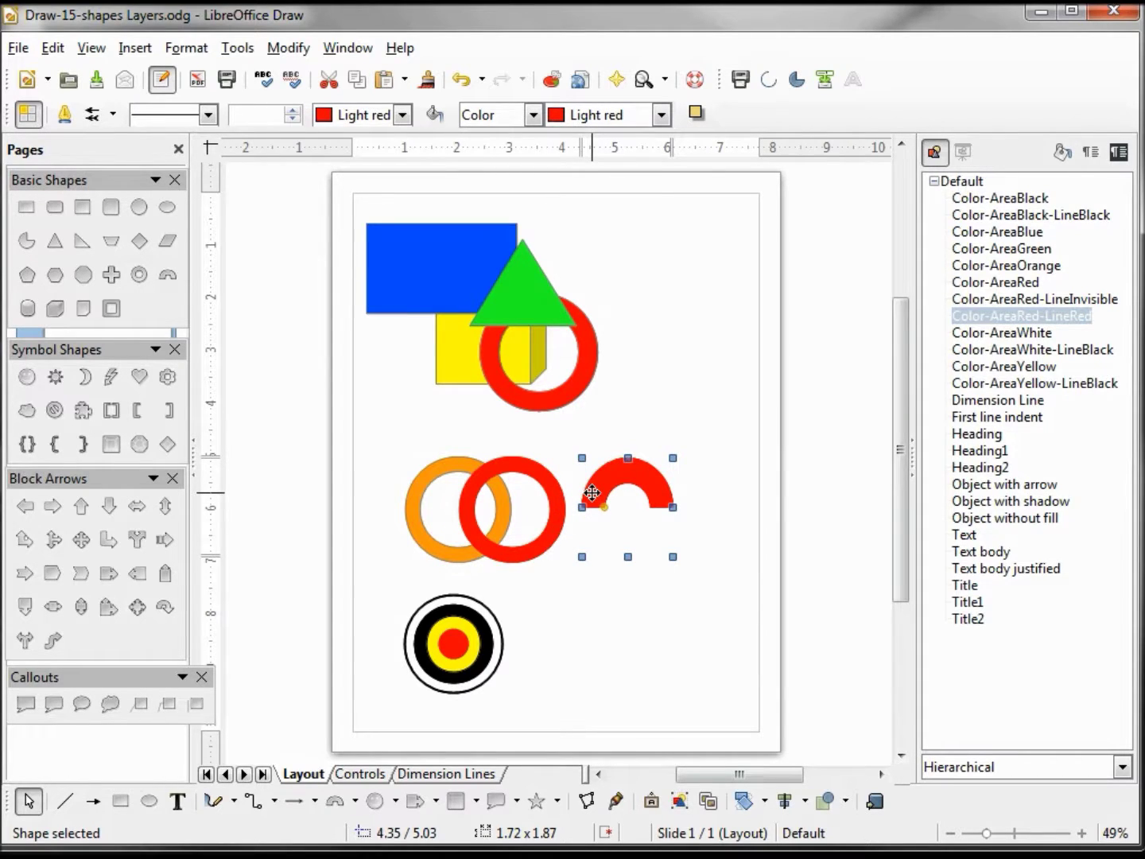
Enter the name 'Red Arc' for the block arc.
{"action": "right_click", "coordinate": [592, 494]}
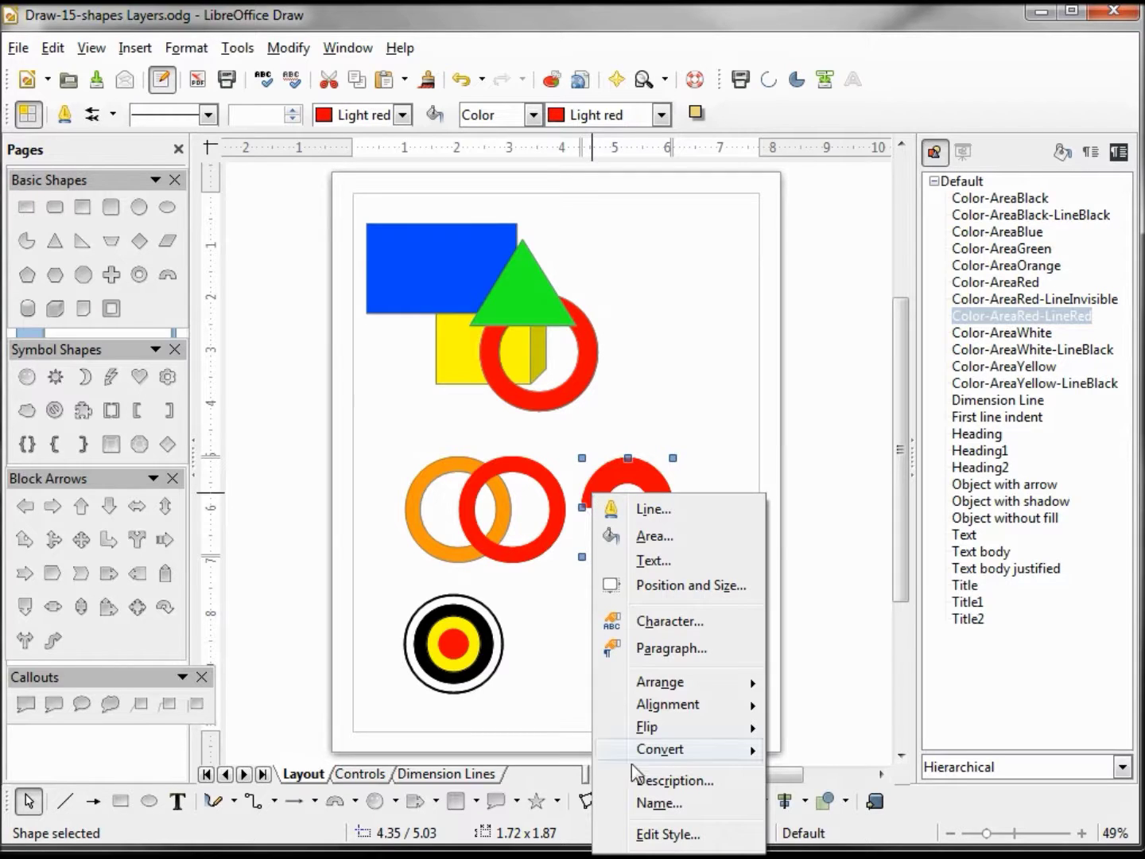
{"action": "left_click", "coordinate": [657, 804]}
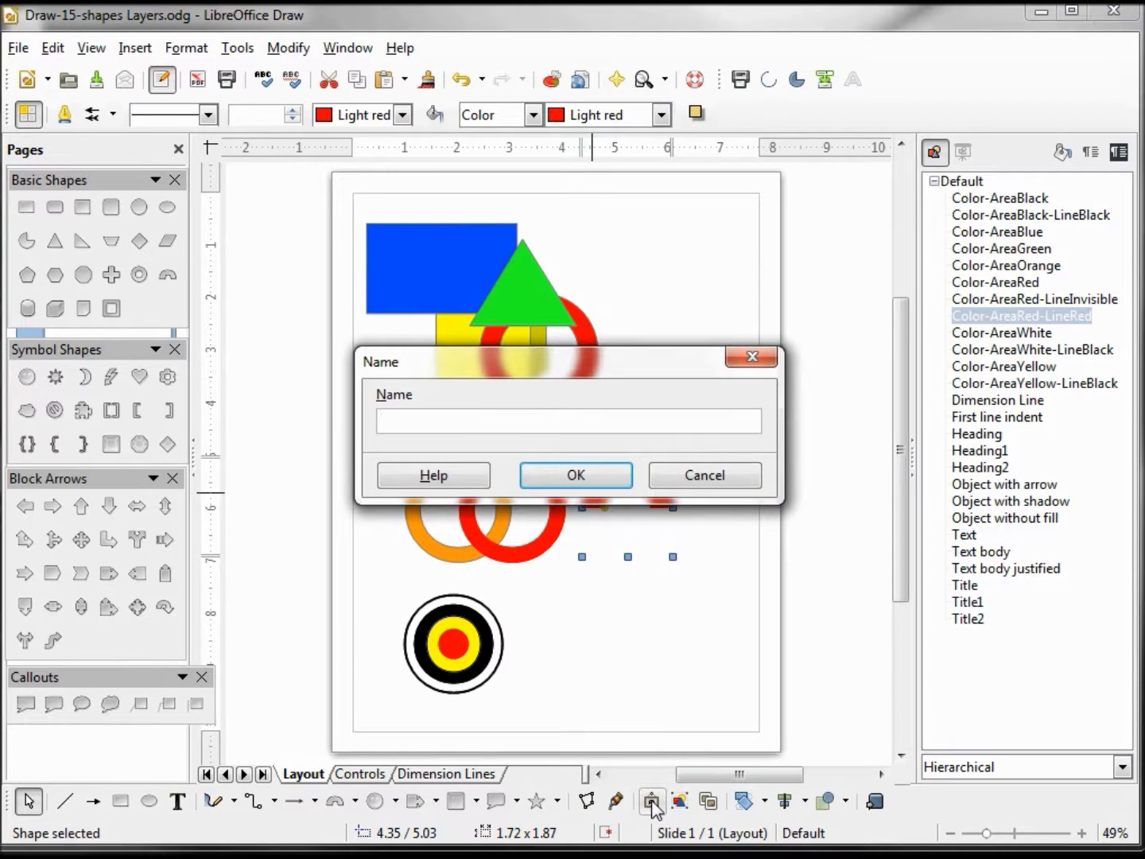
{"action": "type", "text": "Red Arc"}
Confirm the 'Red Arc' name, then move the Red Ring to X 2.00", Y 5.00".
{"action": "left_click", "coordinate": [612, 472]}
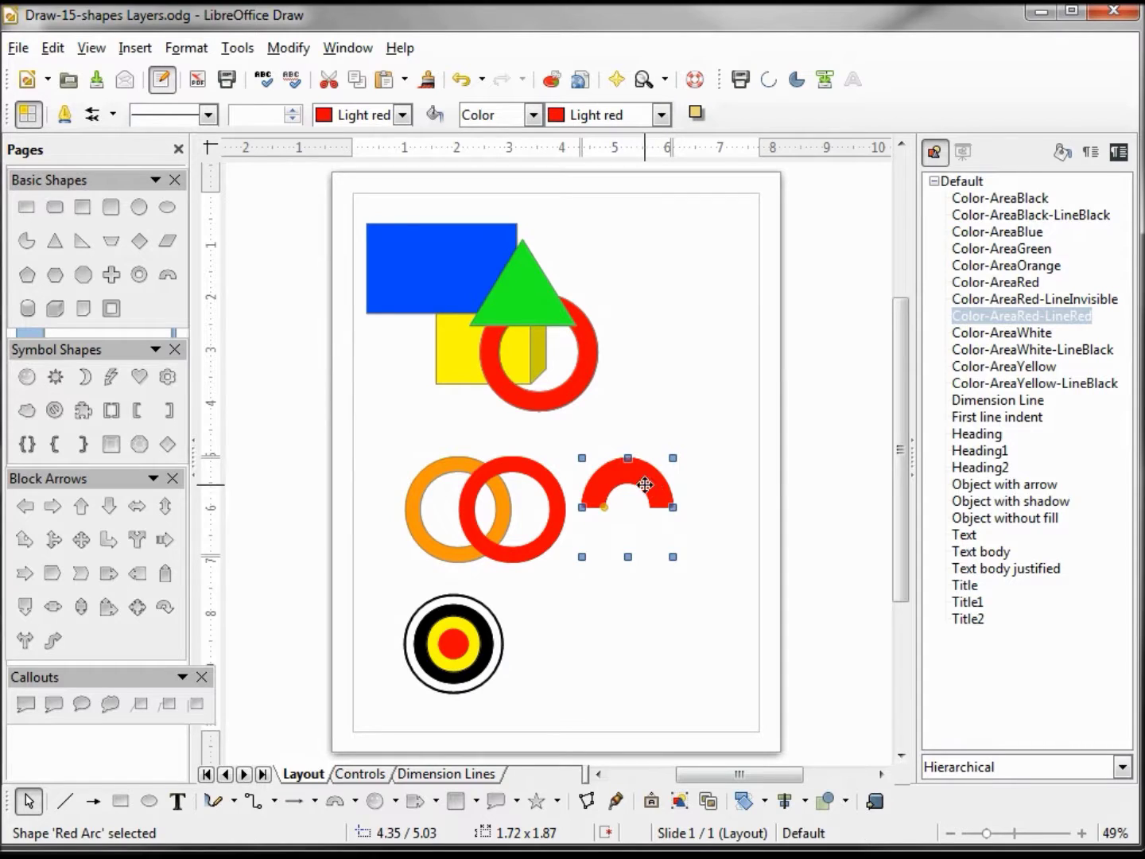
{"action": "left_click", "coordinate": [513, 464]}
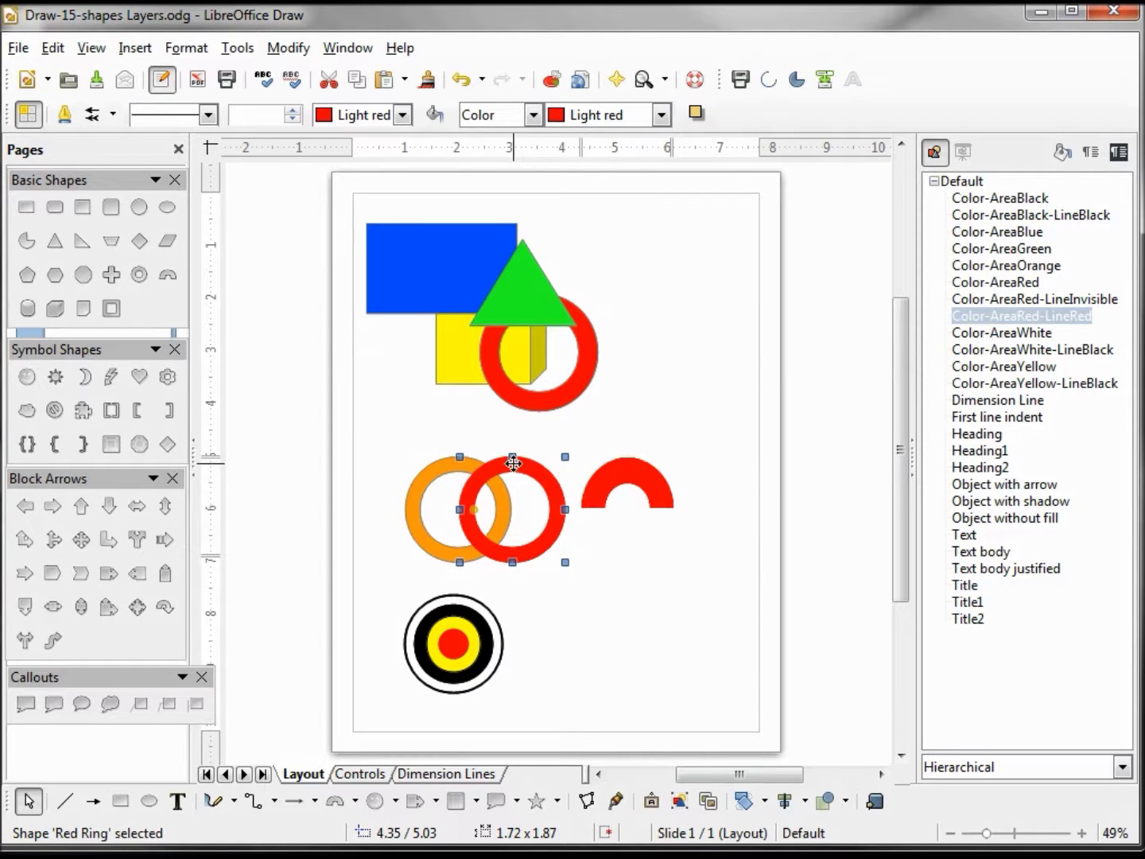
{"action": "left_click", "coordinate": [187, 48]}
{"action": "left_click", "coordinate": [251, 253]}
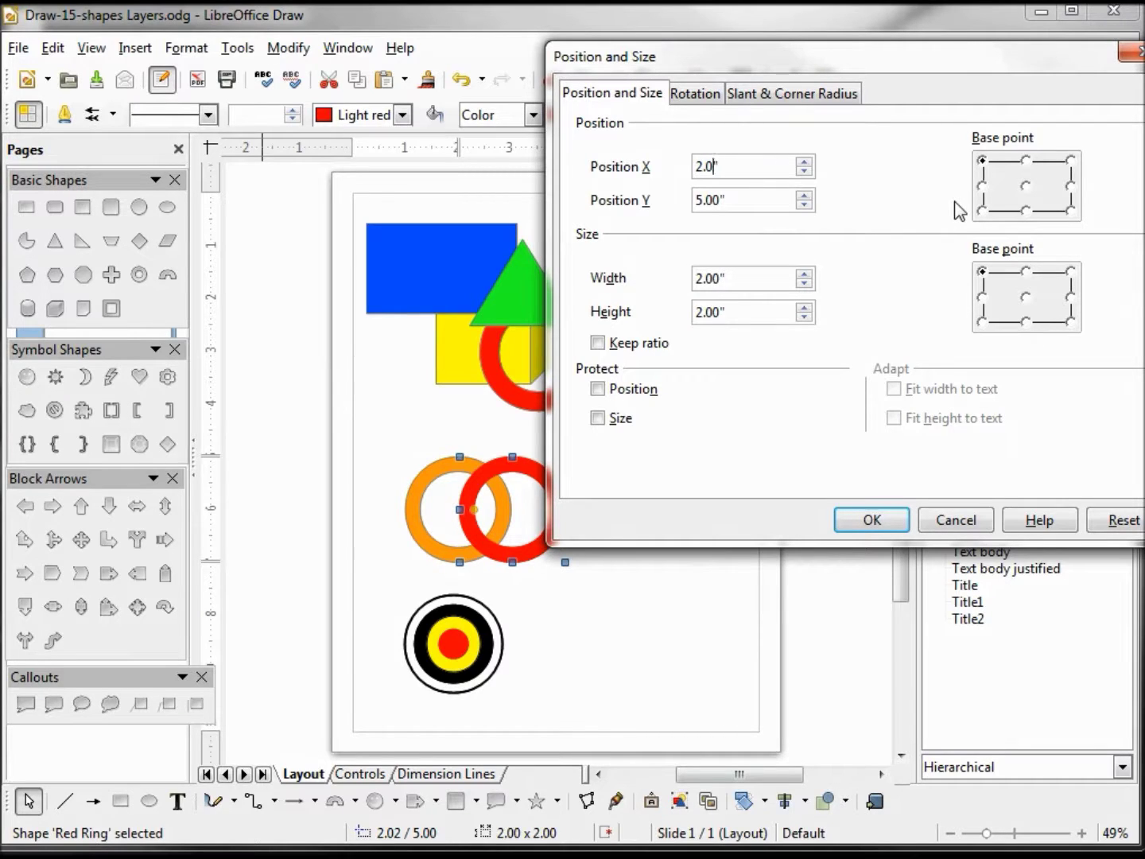
{"action": "type", "text": "0"}
{"action": "key", "text": "Tab"}
{"action": "left_click", "coordinate": [860, 526]}
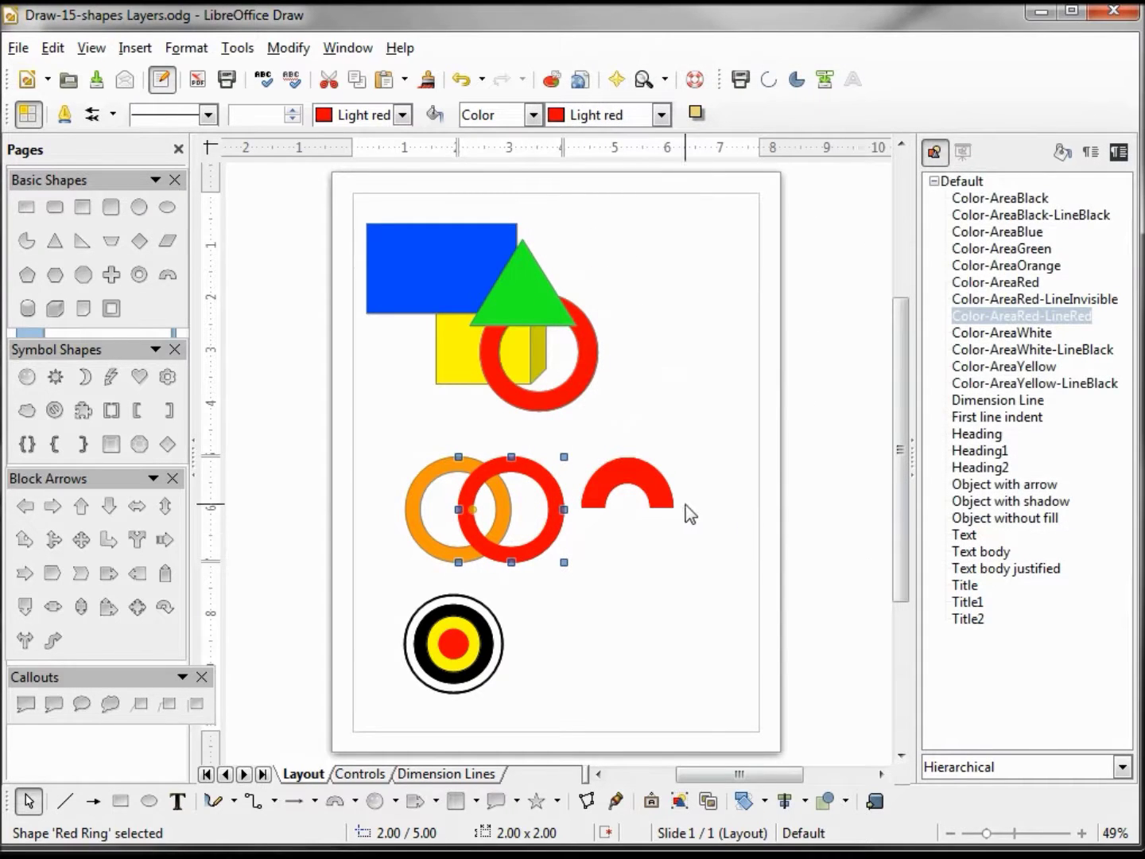
Set the Red Arc to X 2", Y 5", width 2" and height 2".
{"action": "left_click", "coordinate": [618, 475]}
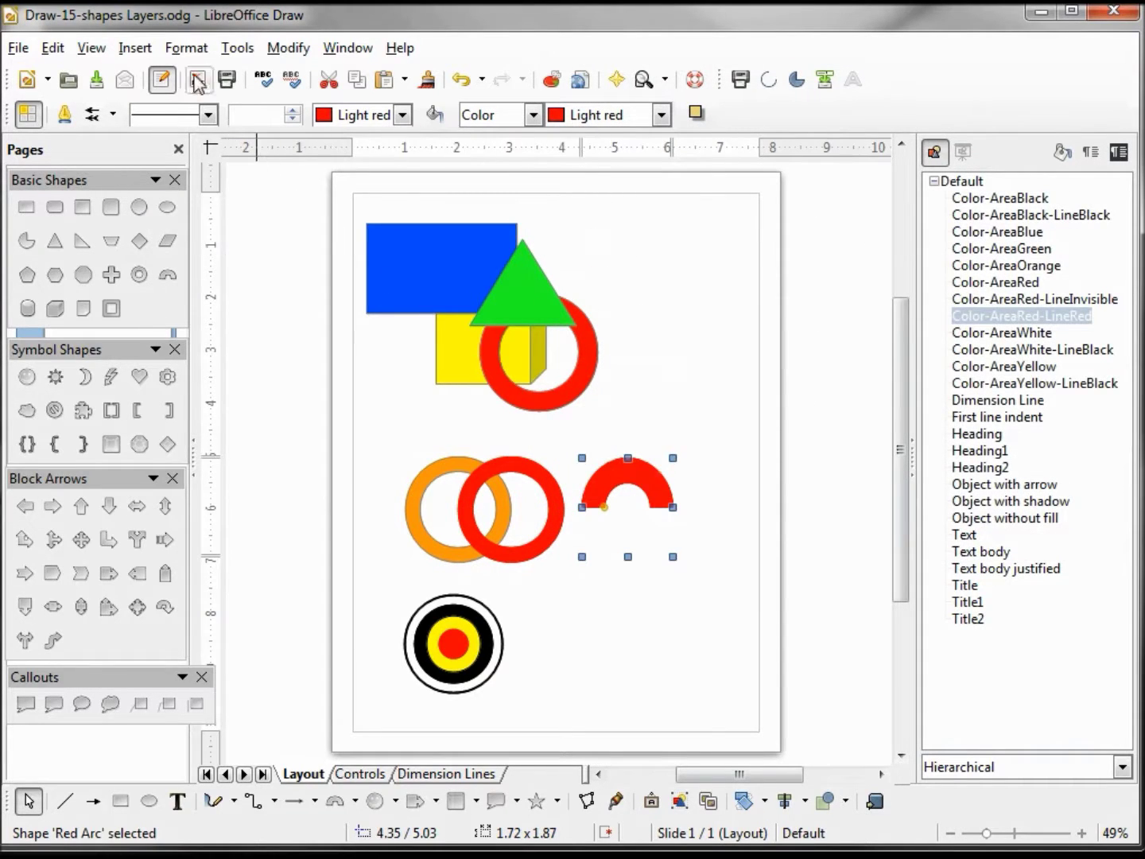
{"action": "left_click", "coordinate": [190, 47]}
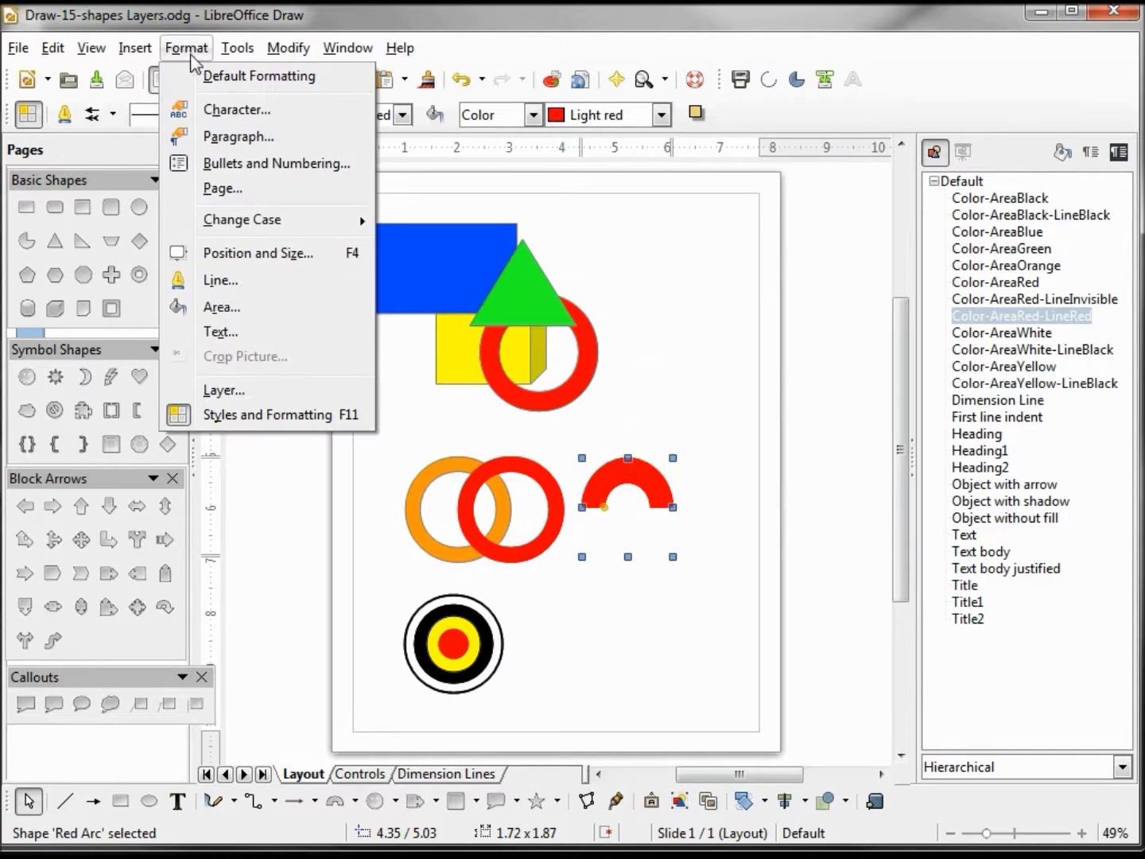
{"action": "left_click", "coordinate": [240, 254]}
{"action": "left_click_drag", "start_coordinate": [722, 168], "coordinate": [677, 160]}
{"action": "type", "text": "2"}
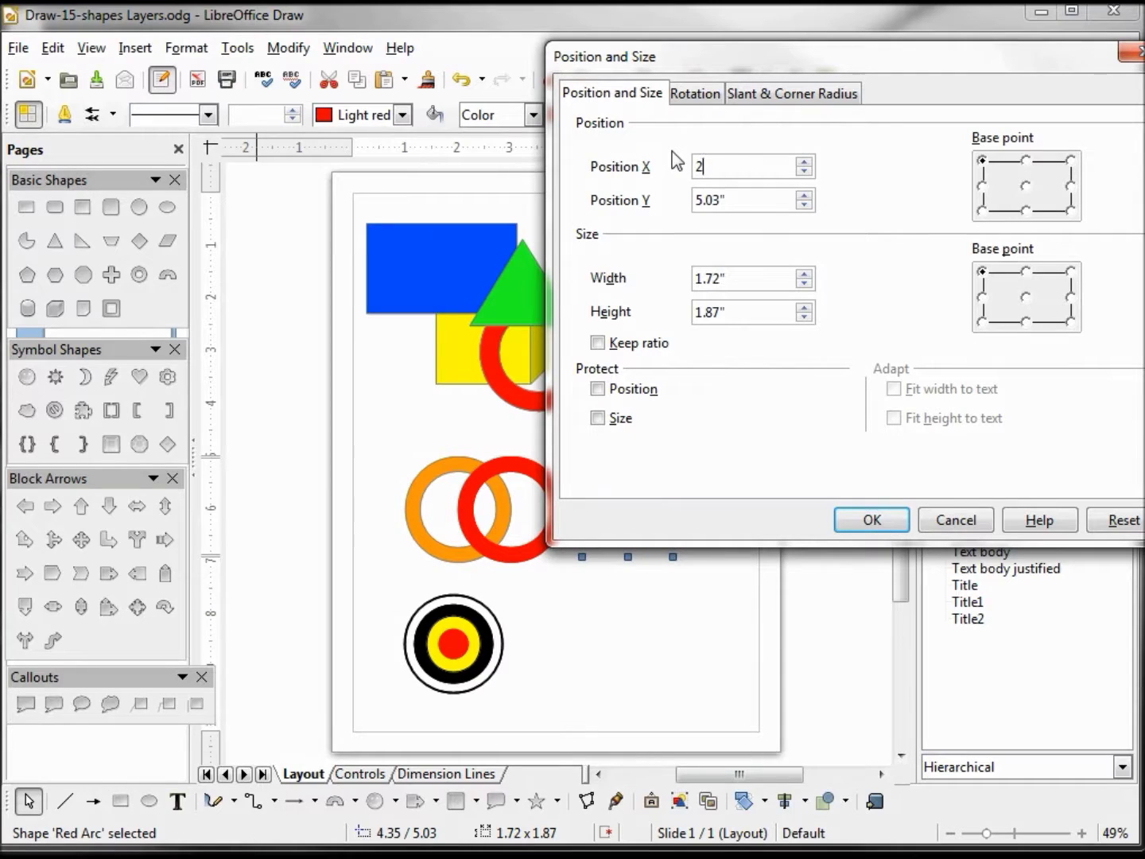
{"action": "key", "text": "Tab"}
{"action": "type", "text": "5"}
{"action": "left_click_drag", "start_coordinate": [724, 279], "coordinate": [605, 270]}
{"action": "type", "text": "2"}
{"action": "key", "text": "Tab"}
{"action": "type", "text": "2"}
{"action": "key", "text": "Tab"}
{"action": "left_click", "coordinate": [873, 519]}
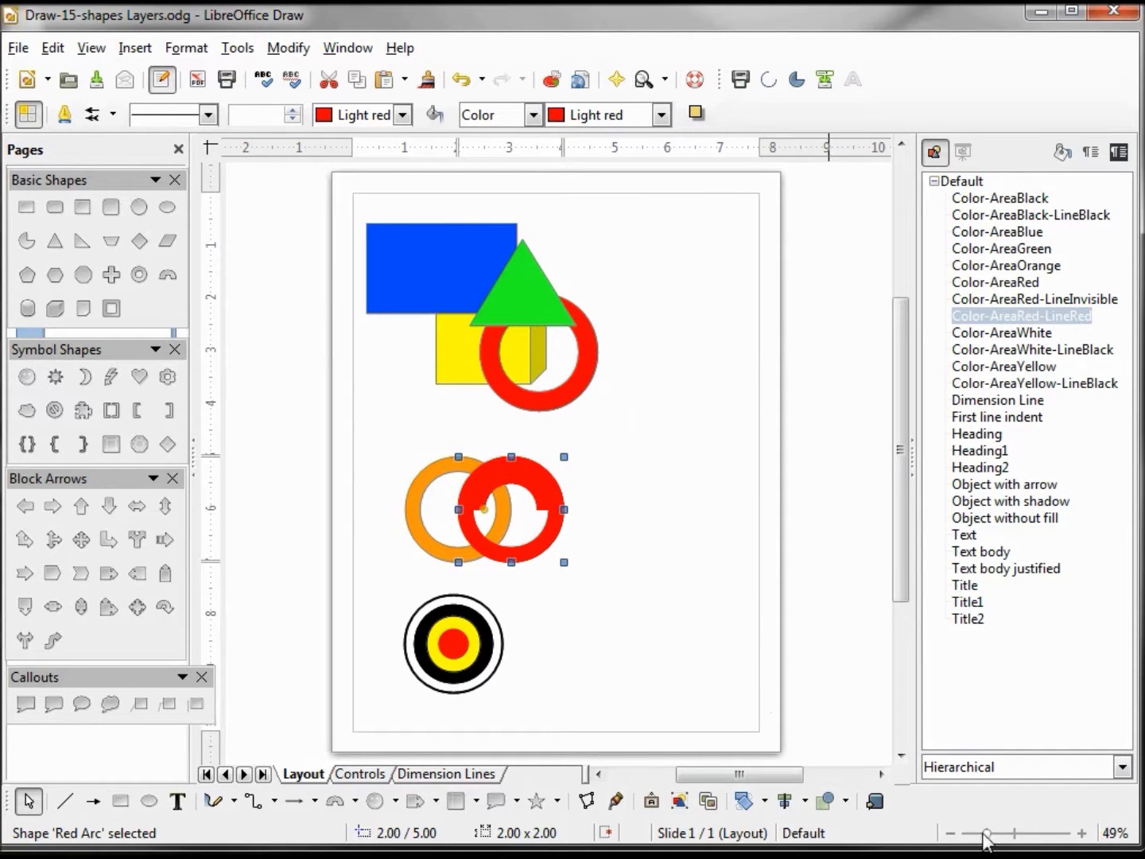
Zoom in on the Red Arc and drag its angle handle to close the gap.
{"action": "left_click_drag", "start_coordinate": [989, 837], "coordinate": [1015, 836]}
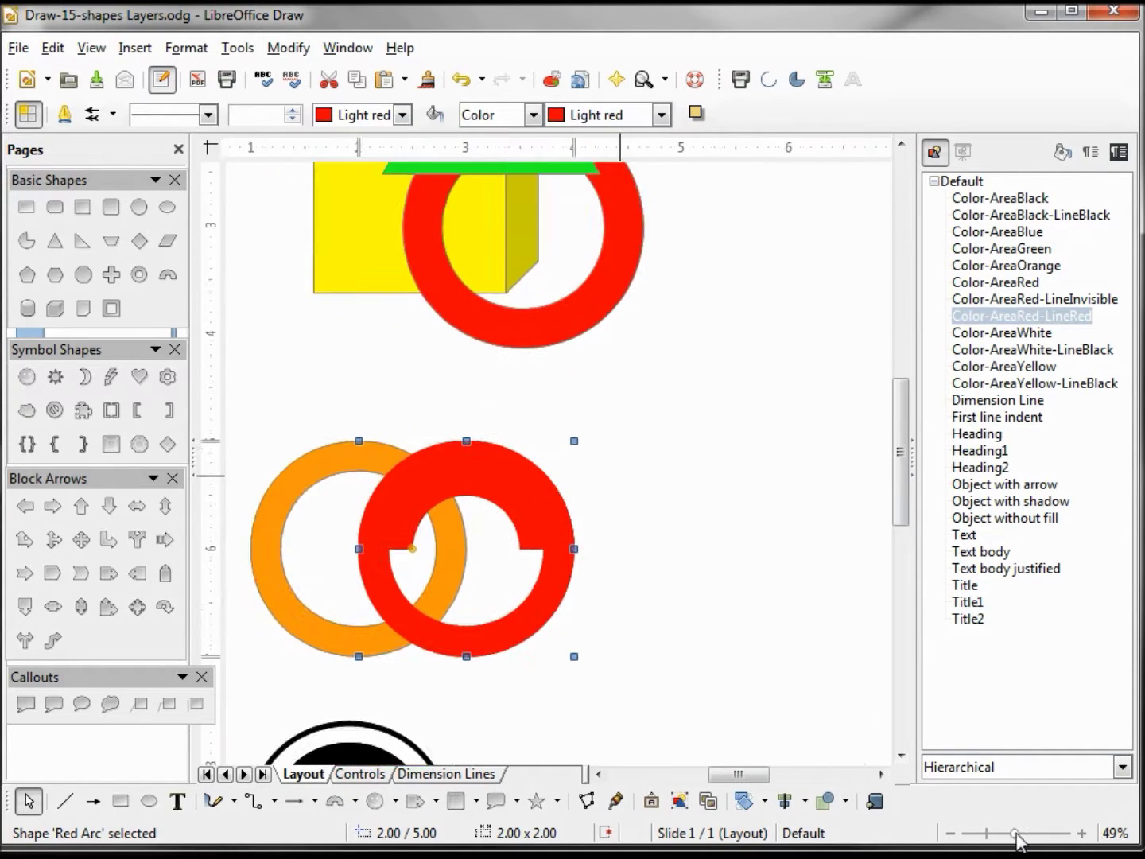
{"action": "left_click", "coordinate": [1084, 834]}
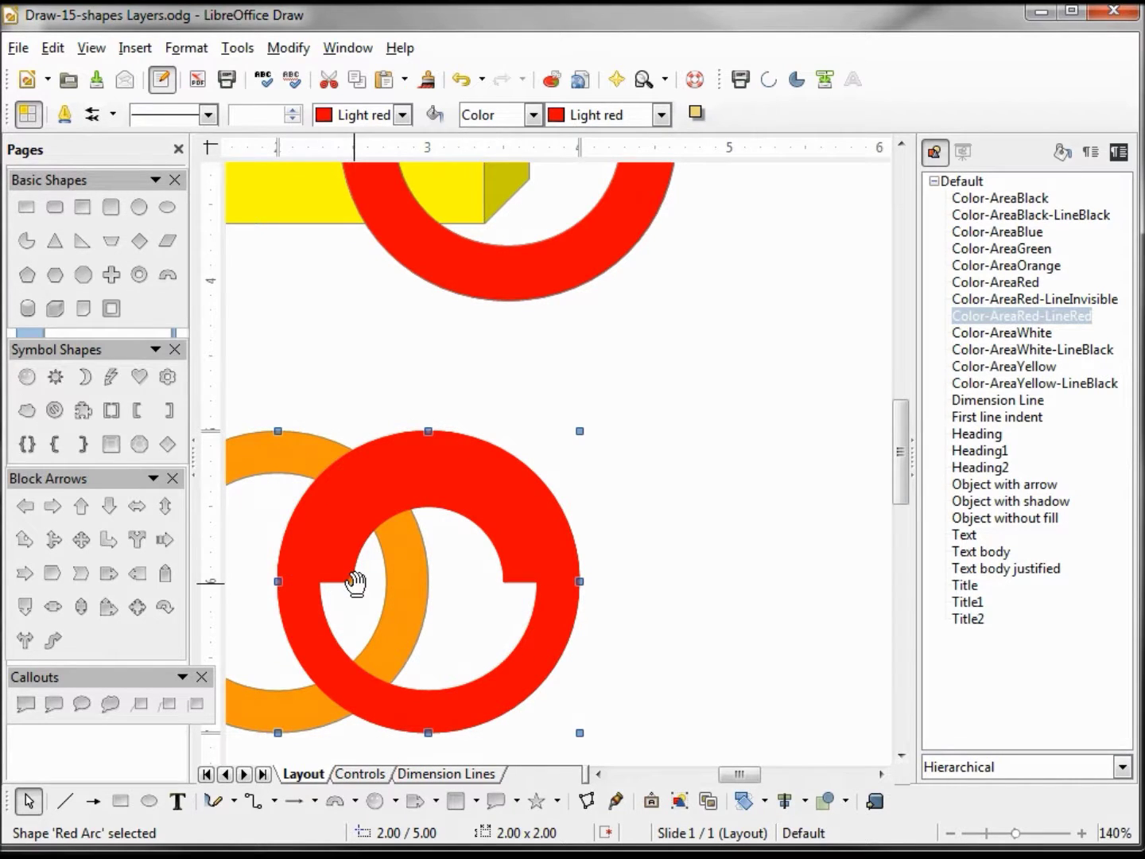
{"action": "left_click_drag", "start_coordinate": [355, 583], "coordinate": [319, 580]}
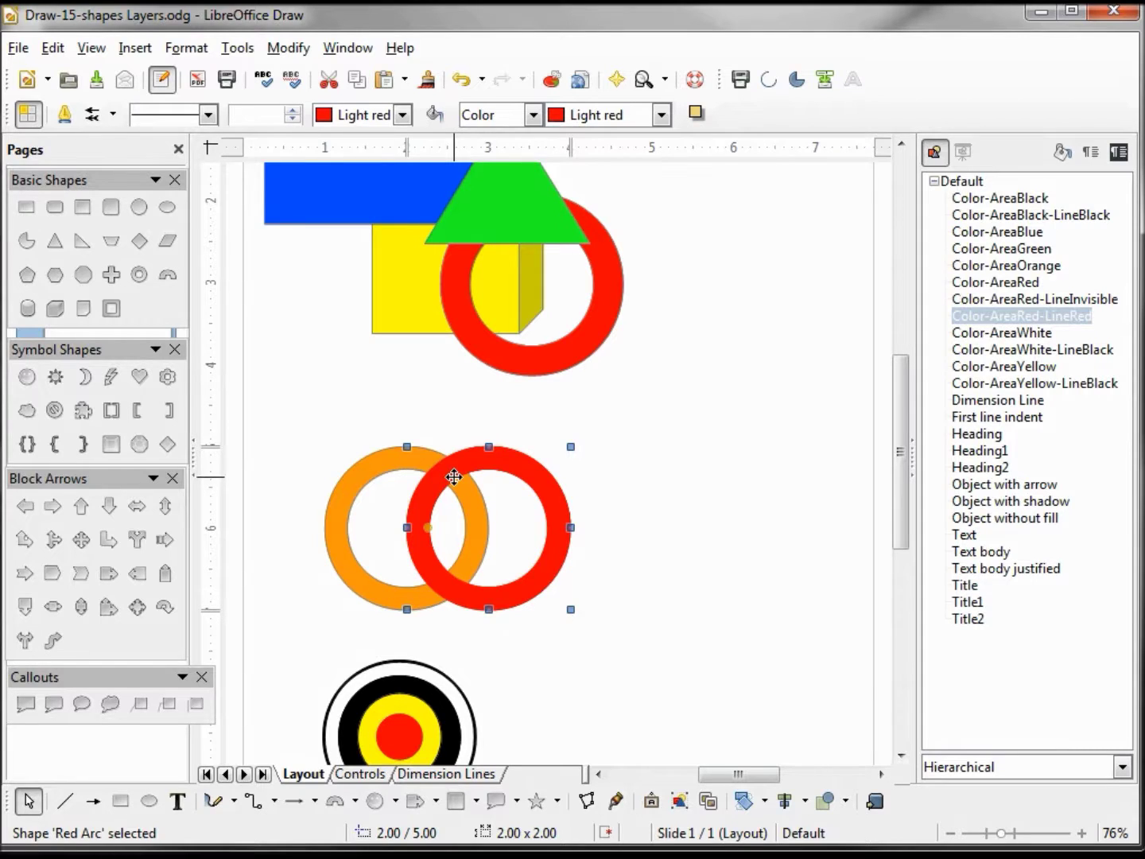
Bring the orange ring one level forward with Arrange > Bring Forward.
{"action": "left_click", "coordinate": [378, 461]}
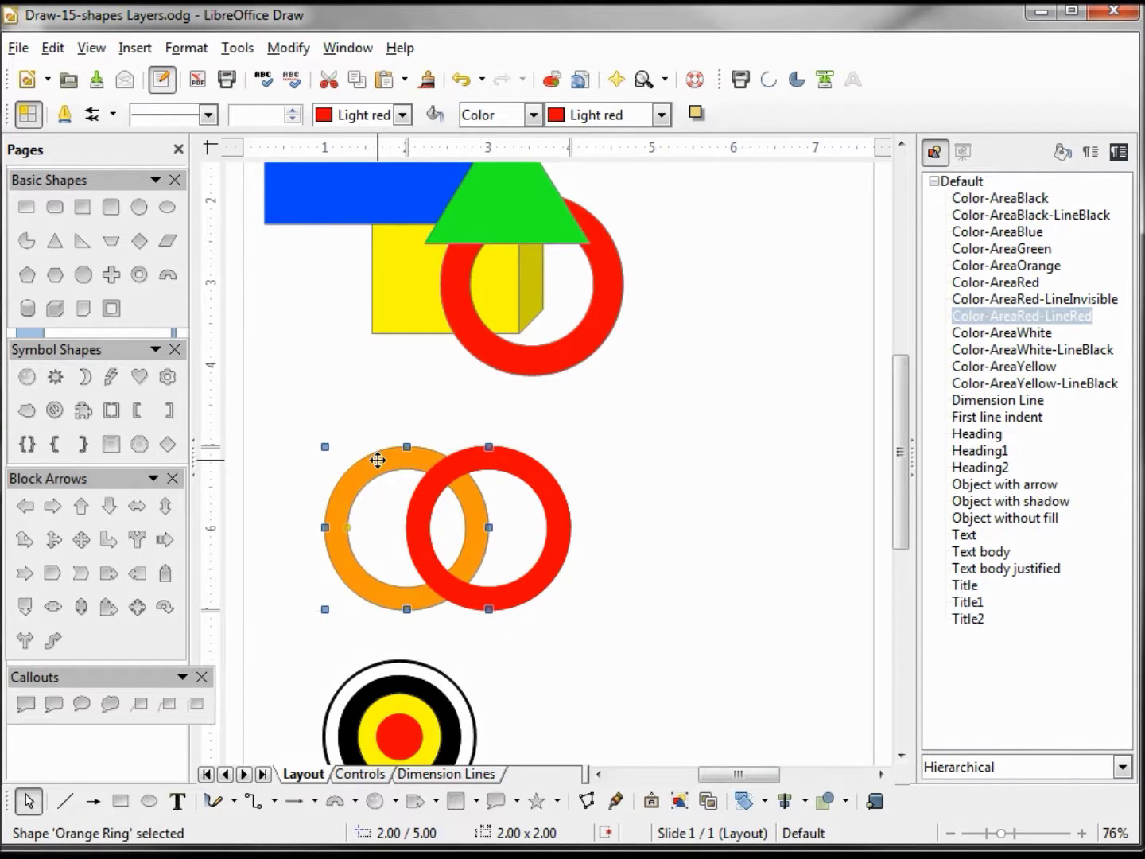
{"action": "right_click", "coordinate": [378, 460]}
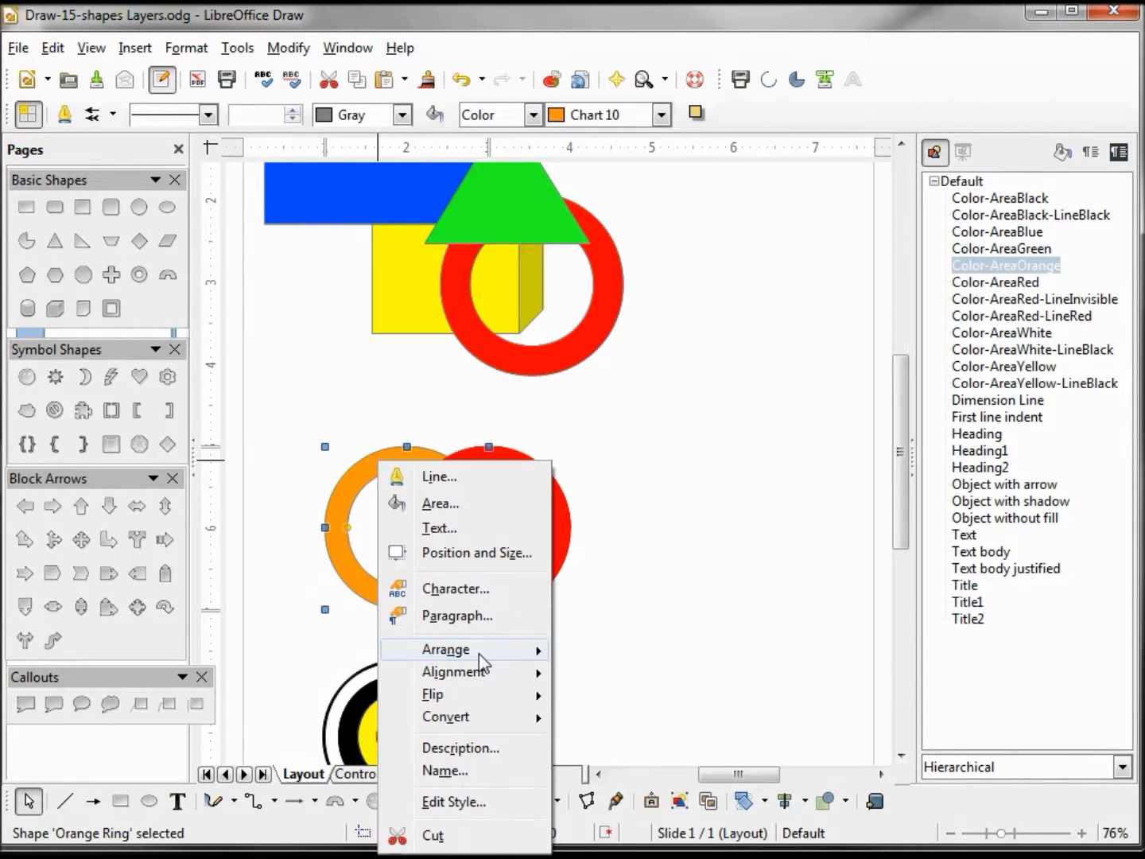
{"action": "left_click", "coordinate": [369, 468]}
{"action": "right_click", "coordinate": [370, 467]}
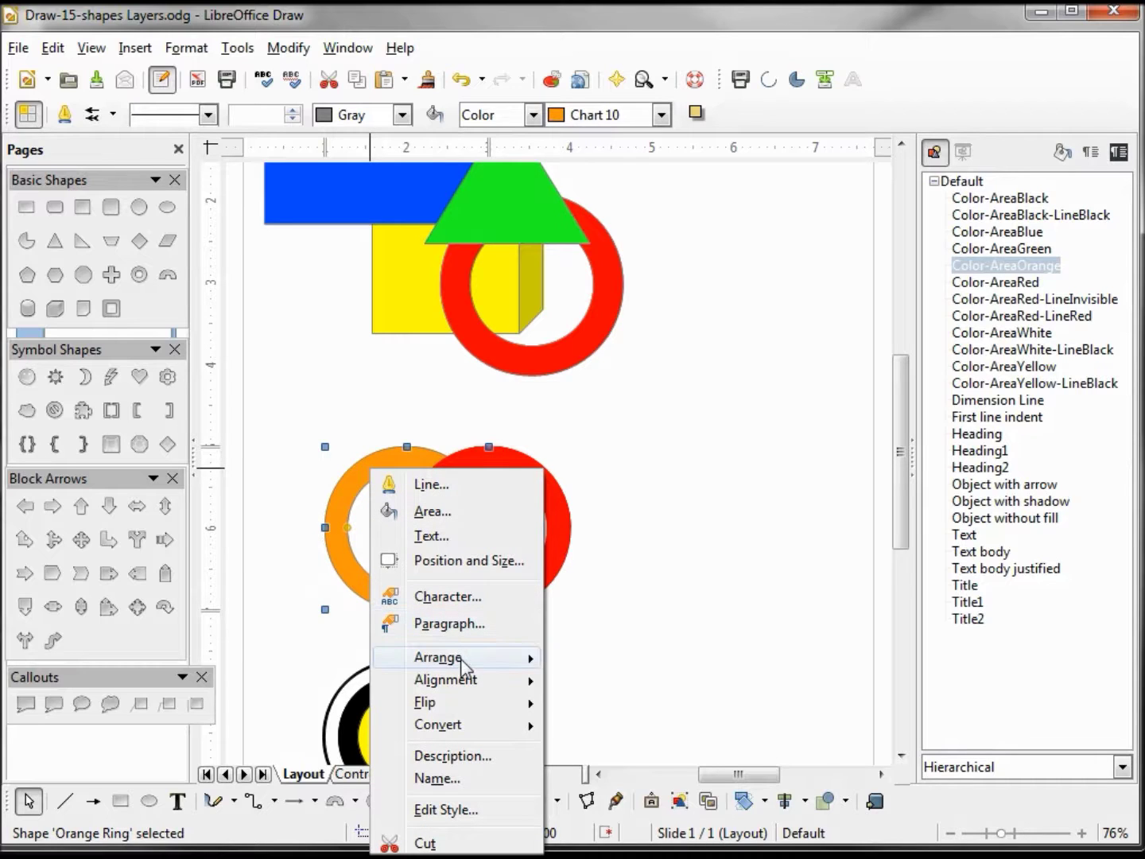
{"action": "mouse_move", "coordinate": [462, 669]}
{"action": "left_click", "coordinate": [641, 686]}
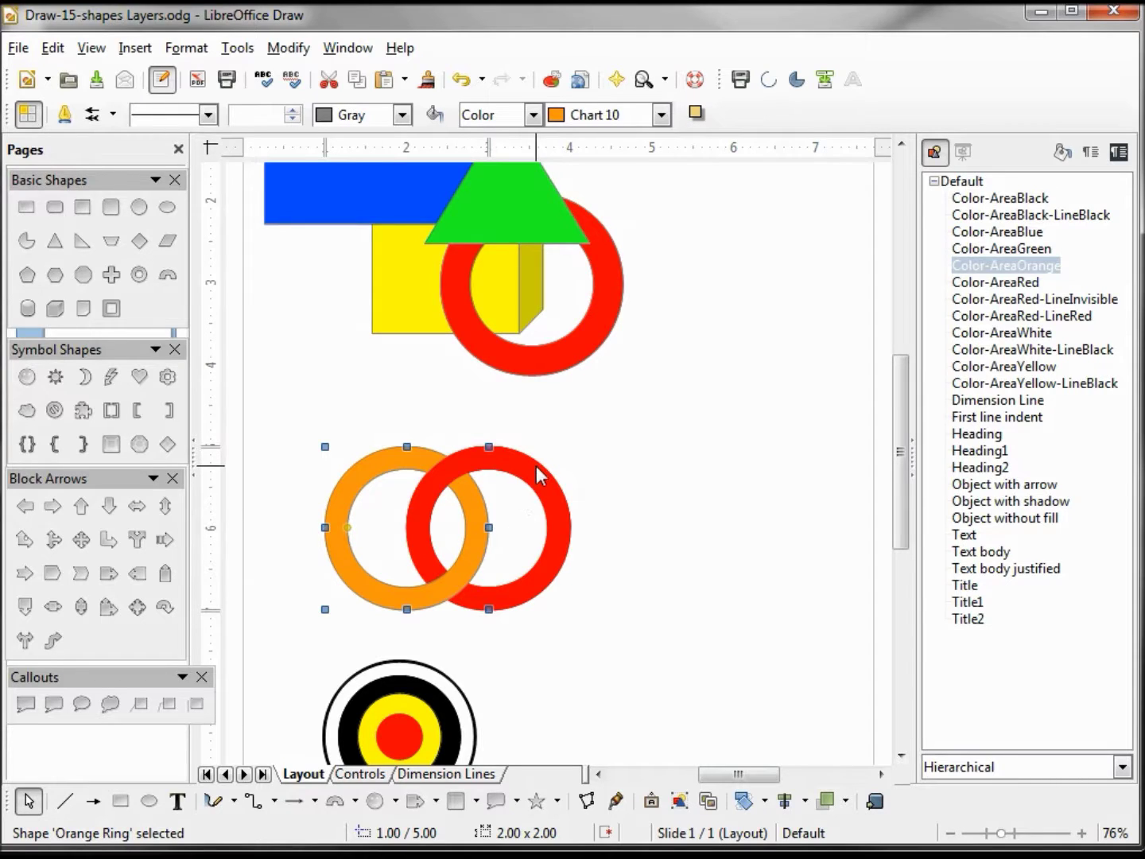
Check the stacking by selecting each shape, then give the Red Arc the Color-AreaGreen style.
{"action": "left_click", "coordinate": [549, 491]}
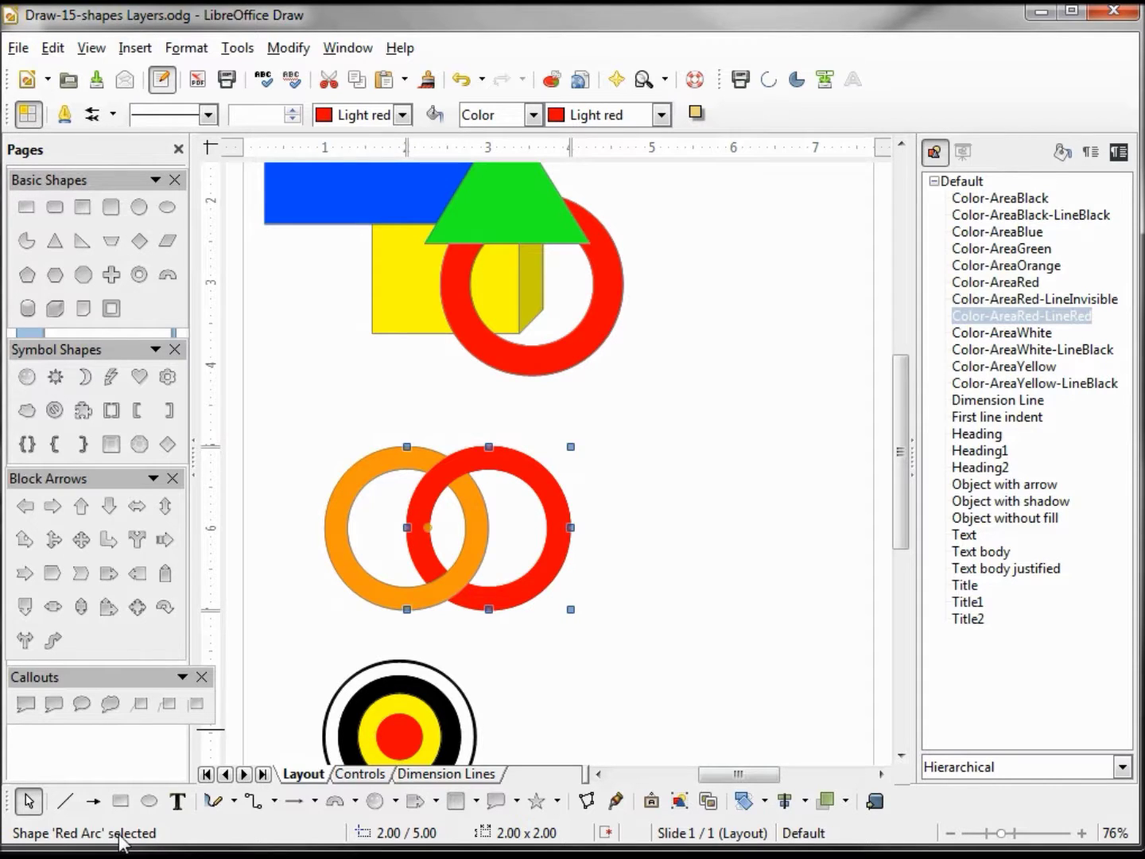
{"action": "left_click", "coordinate": [516, 593]}
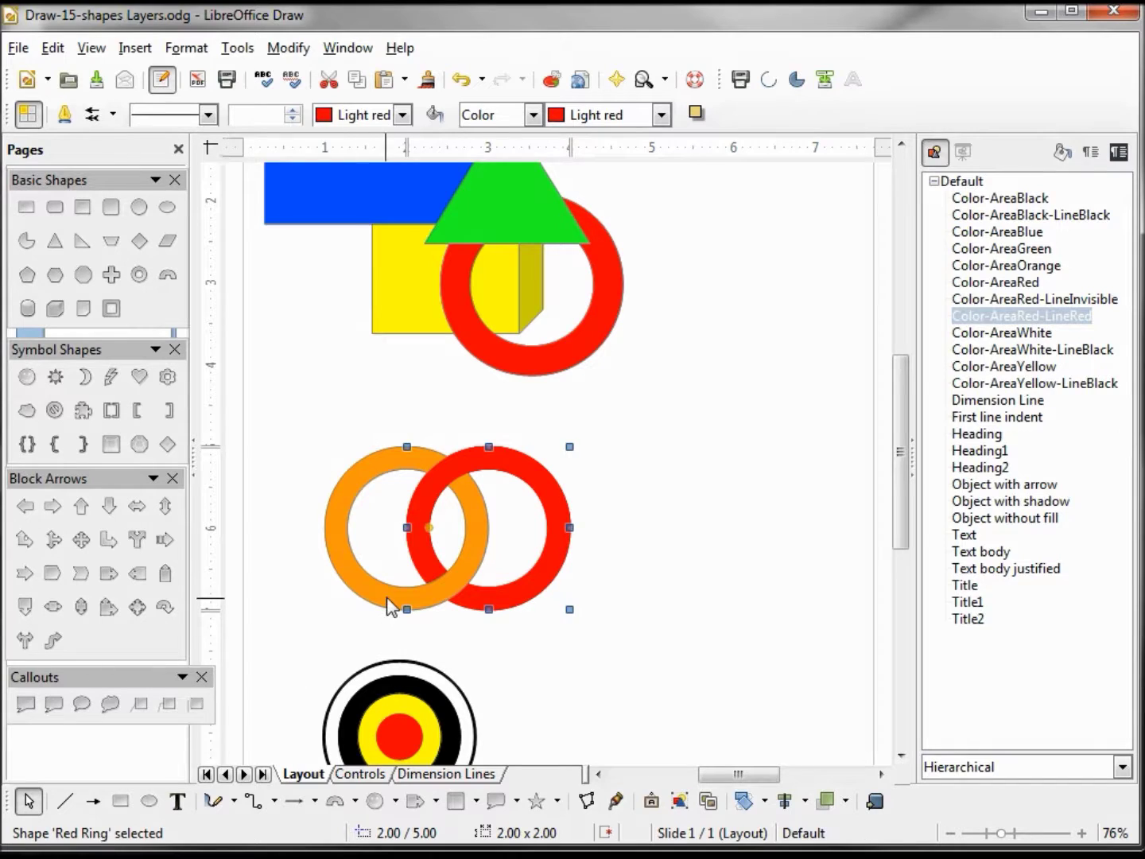
{"action": "left_click", "coordinate": [387, 597]}
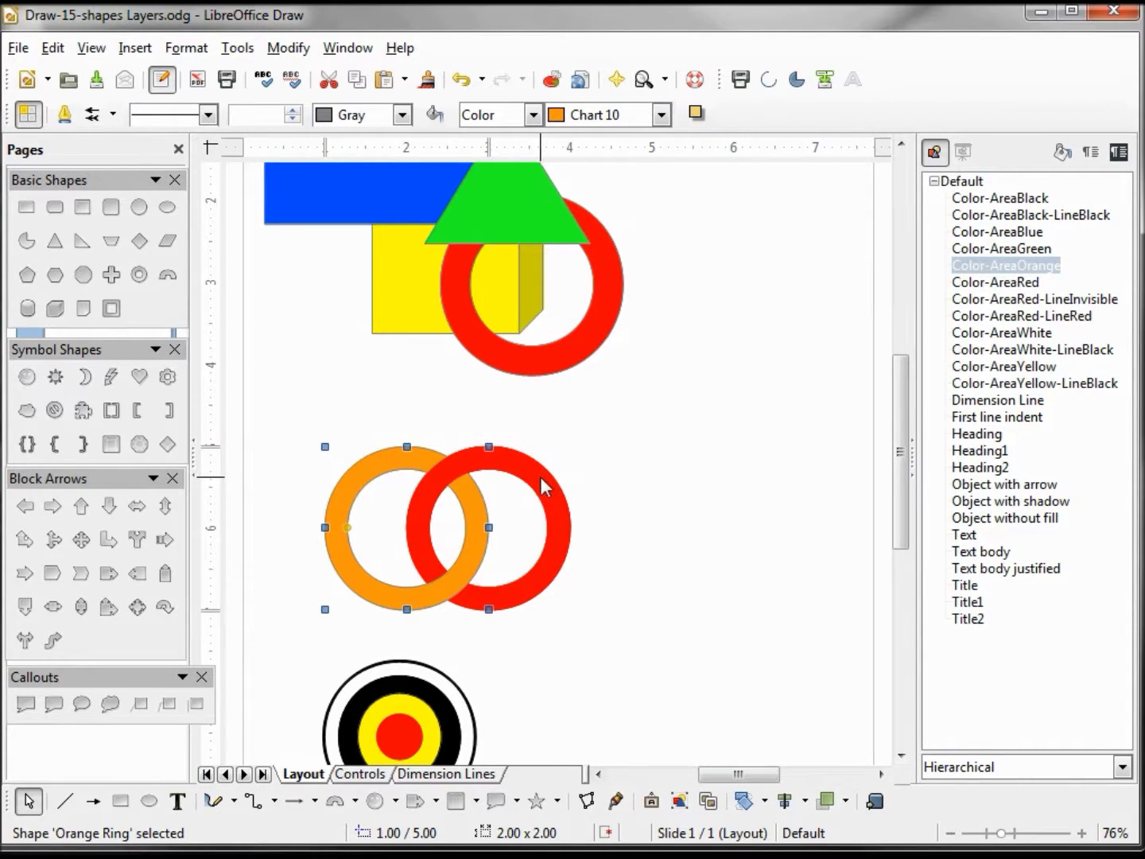
{"action": "left_click", "coordinate": [486, 459]}
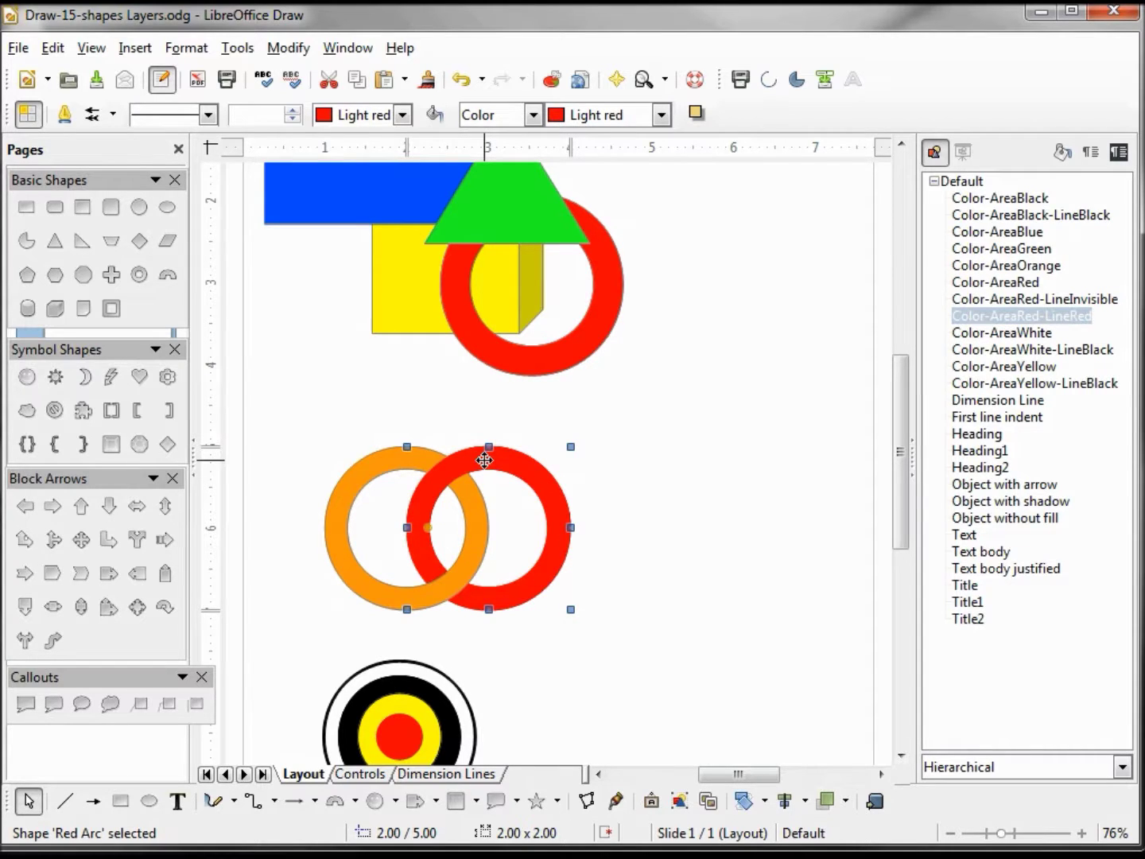
{"action": "double_click", "coordinate": [1001, 251]}
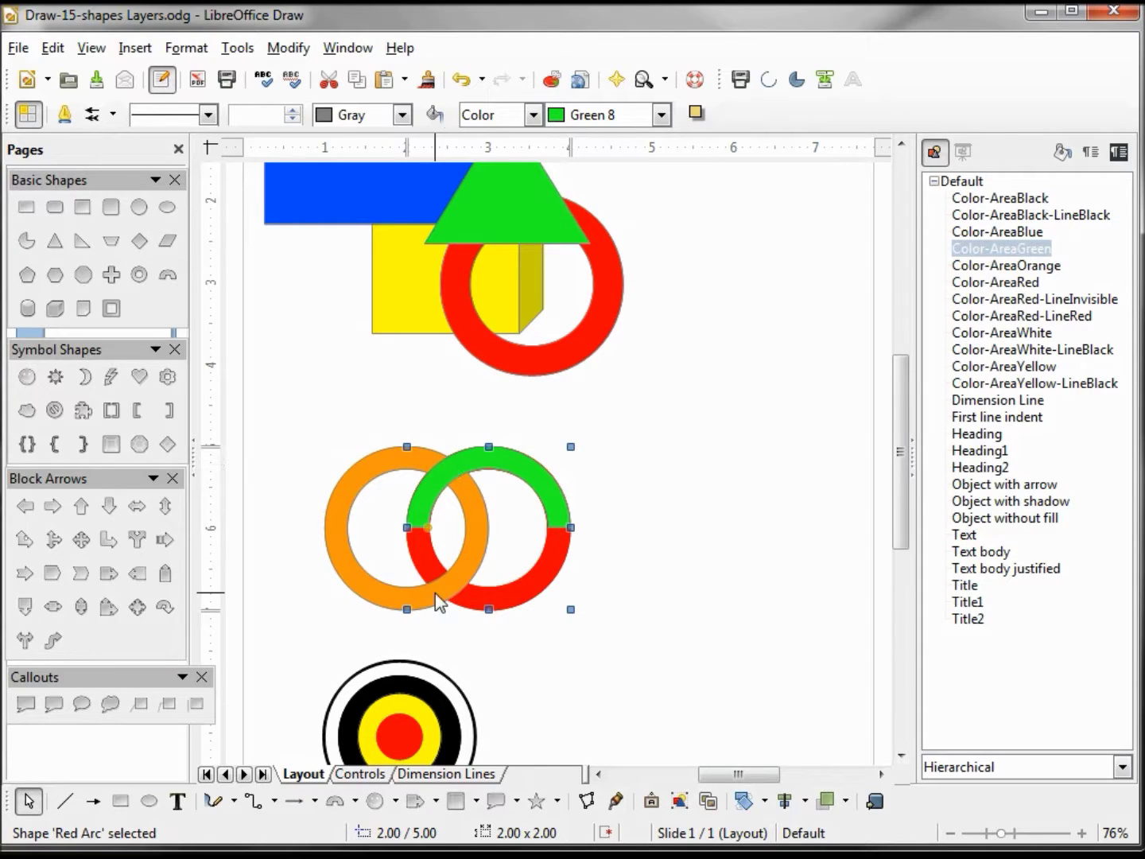
Rotate the Red Arc 180° and restore its Color-AreaRed-LineRed style.
{"action": "left_click", "coordinate": [185, 49]}
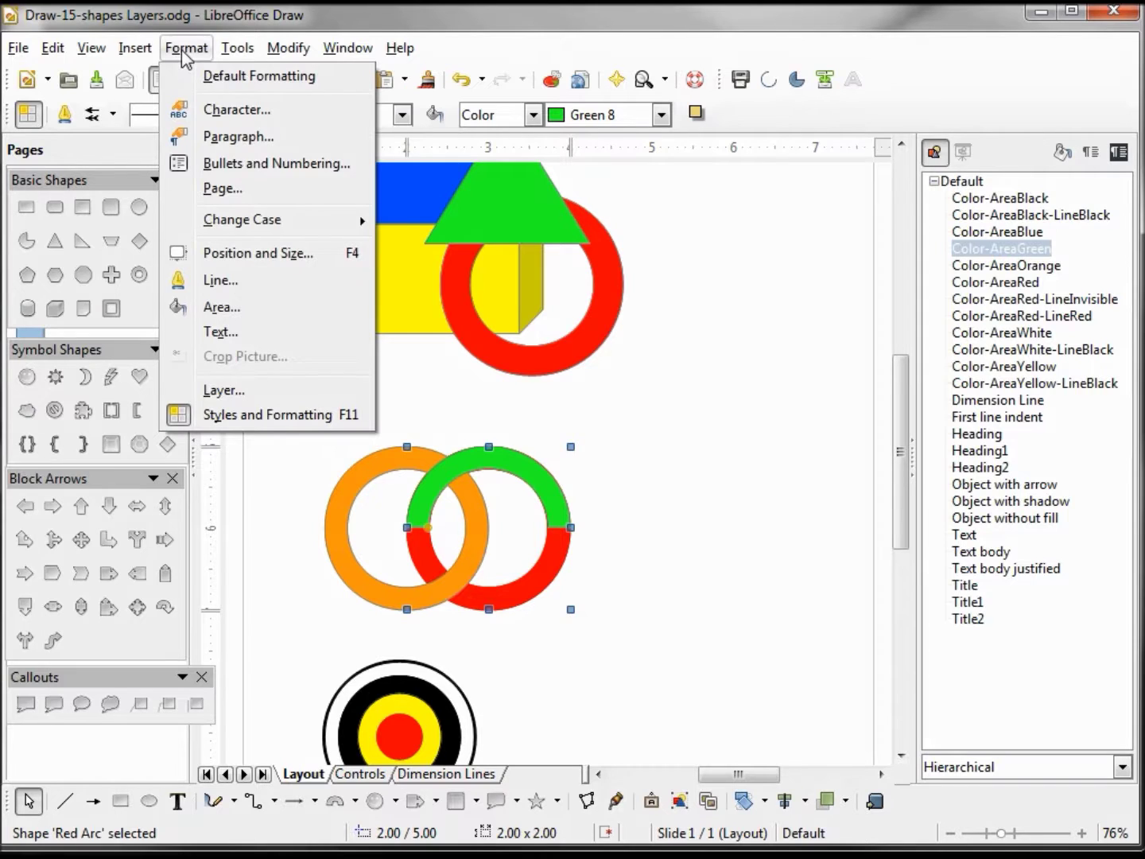
{"action": "left_click", "coordinate": [231, 255]}
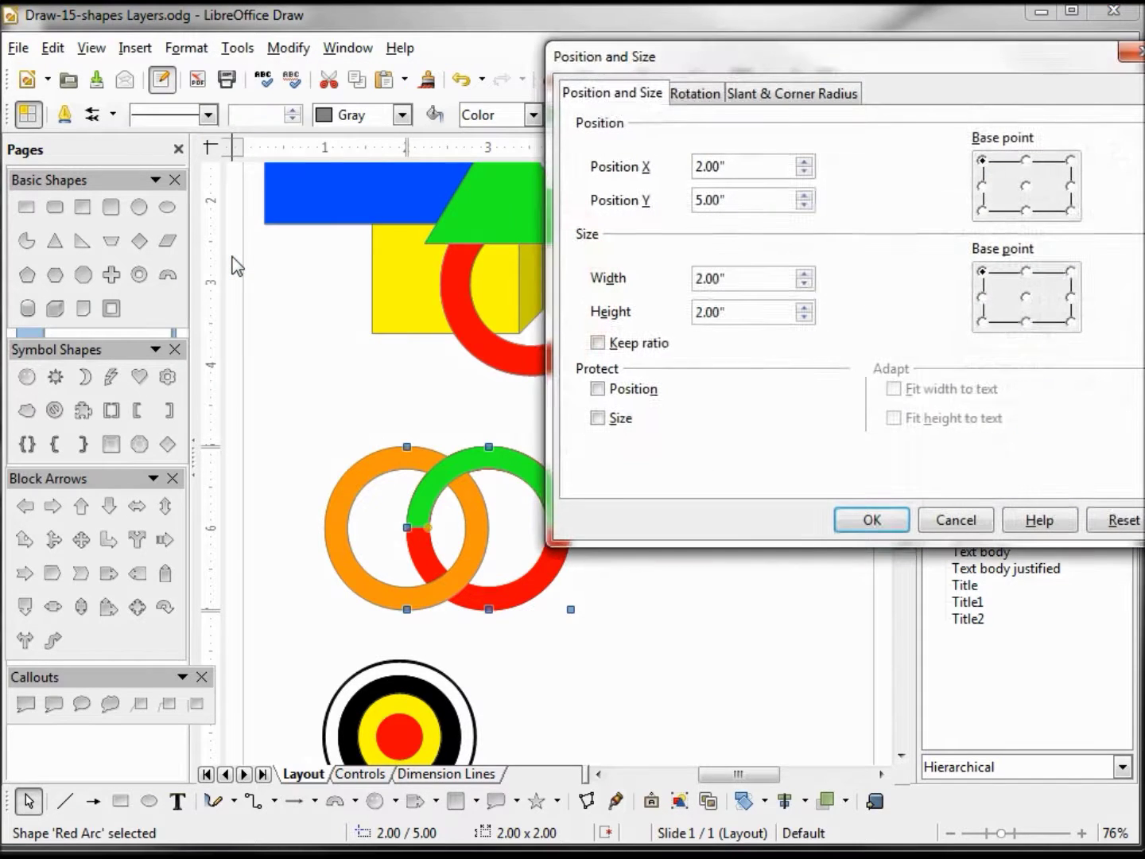
{"action": "left_click", "coordinate": [686, 96]}
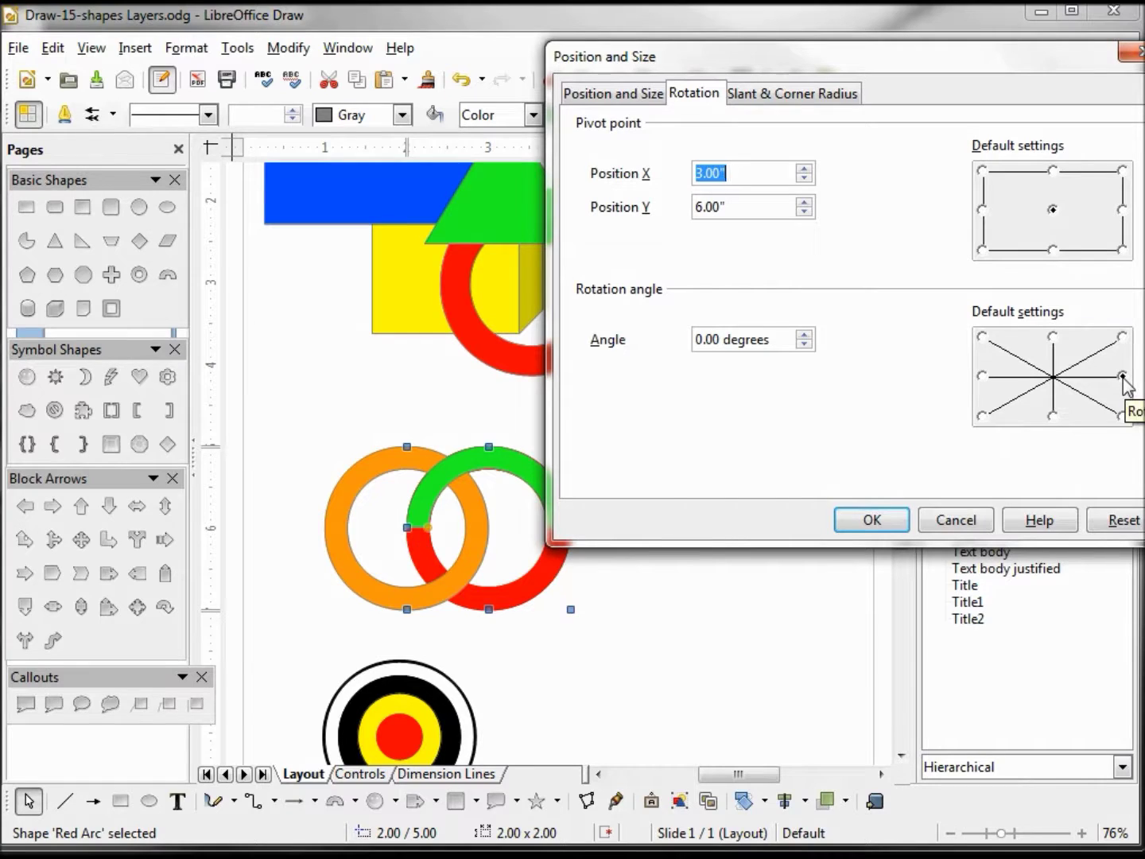
{"action": "left_click", "coordinate": [985, 375]}
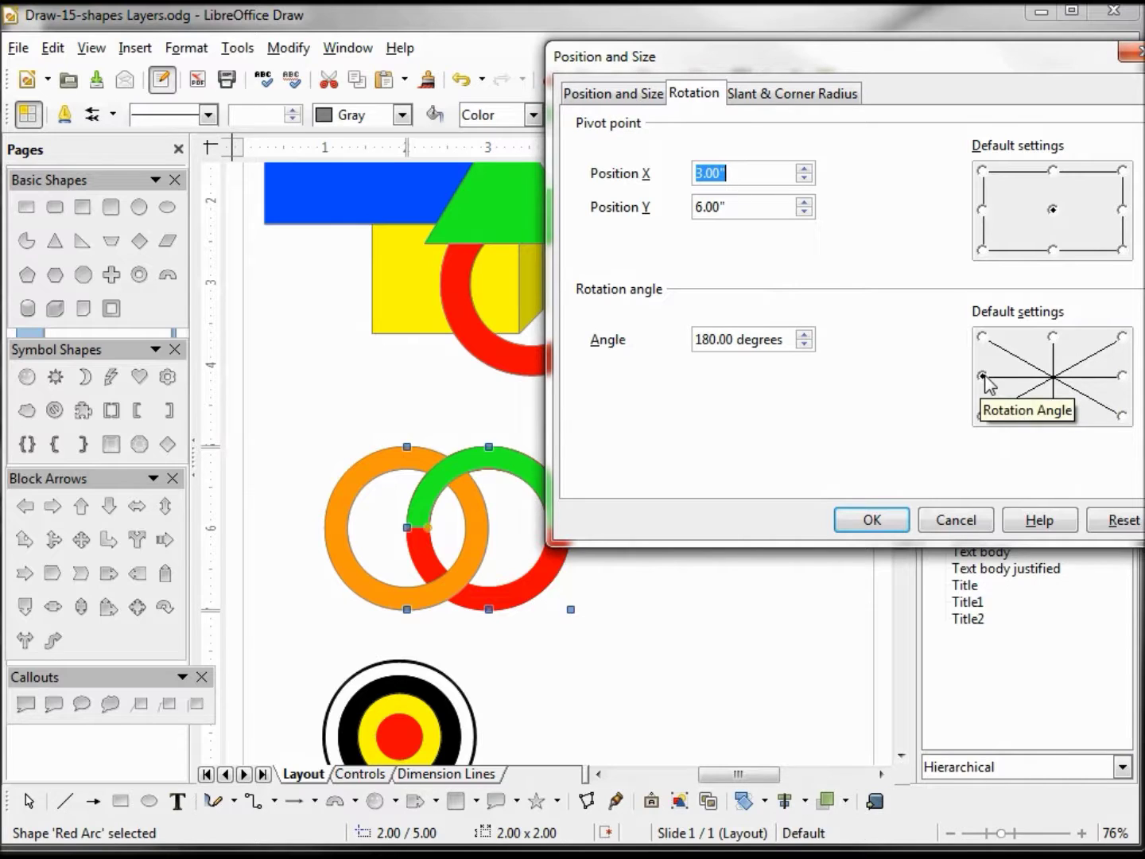
{"action": "left_click", "coordinate": [873, 522]}
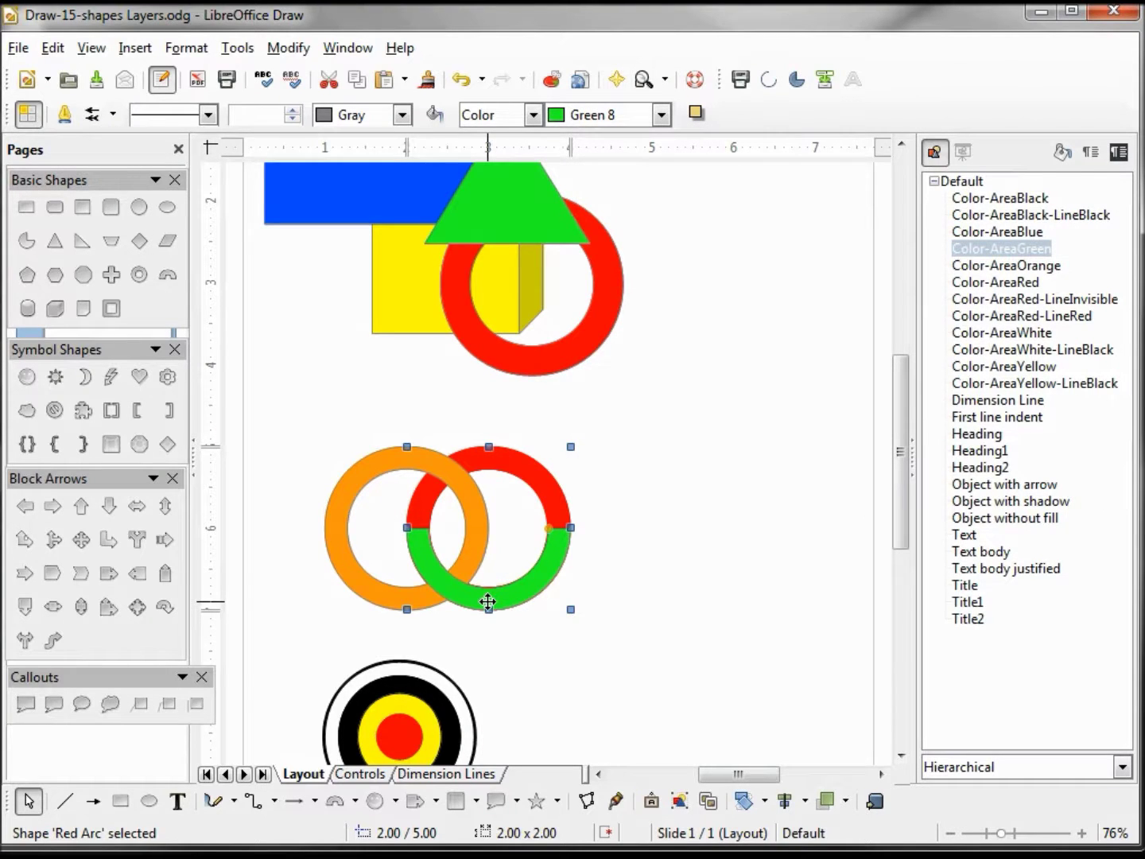
{"action": "double_click", "coordinate": [1024, 316]}
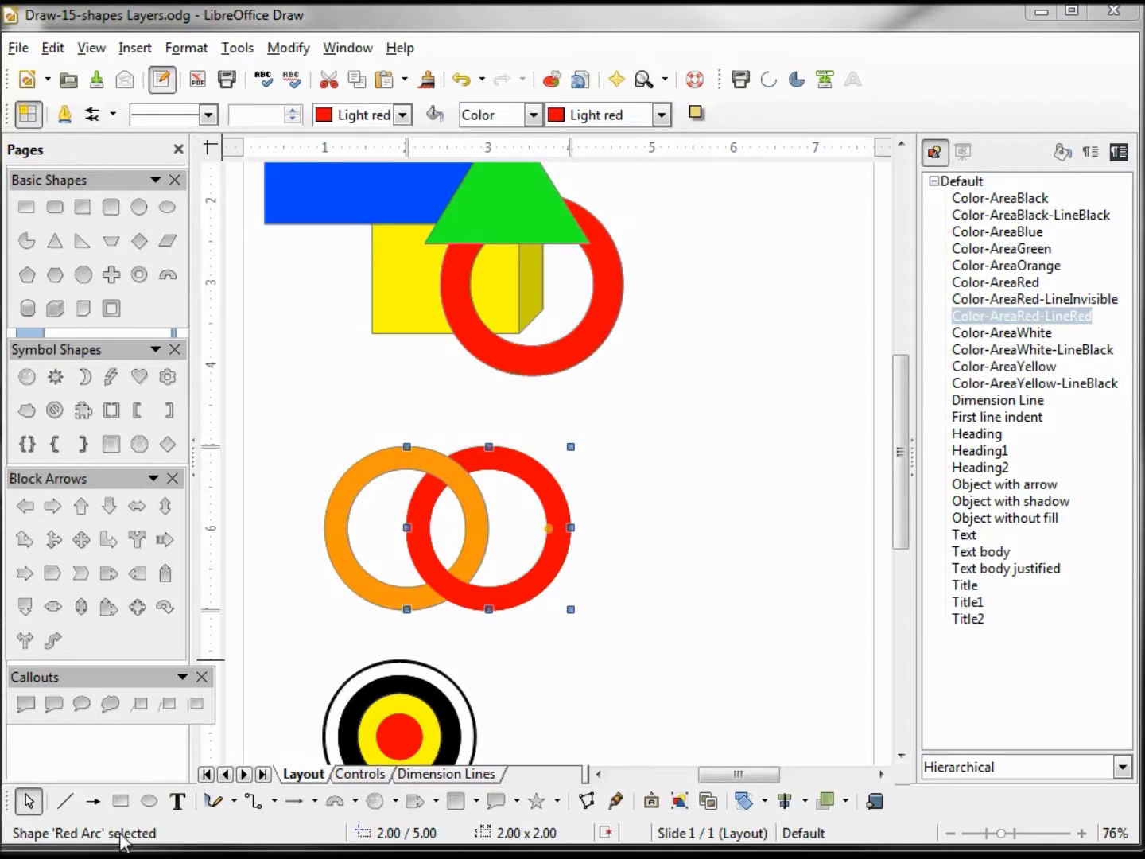
{"action": "key", "text": "shift+Tab"}
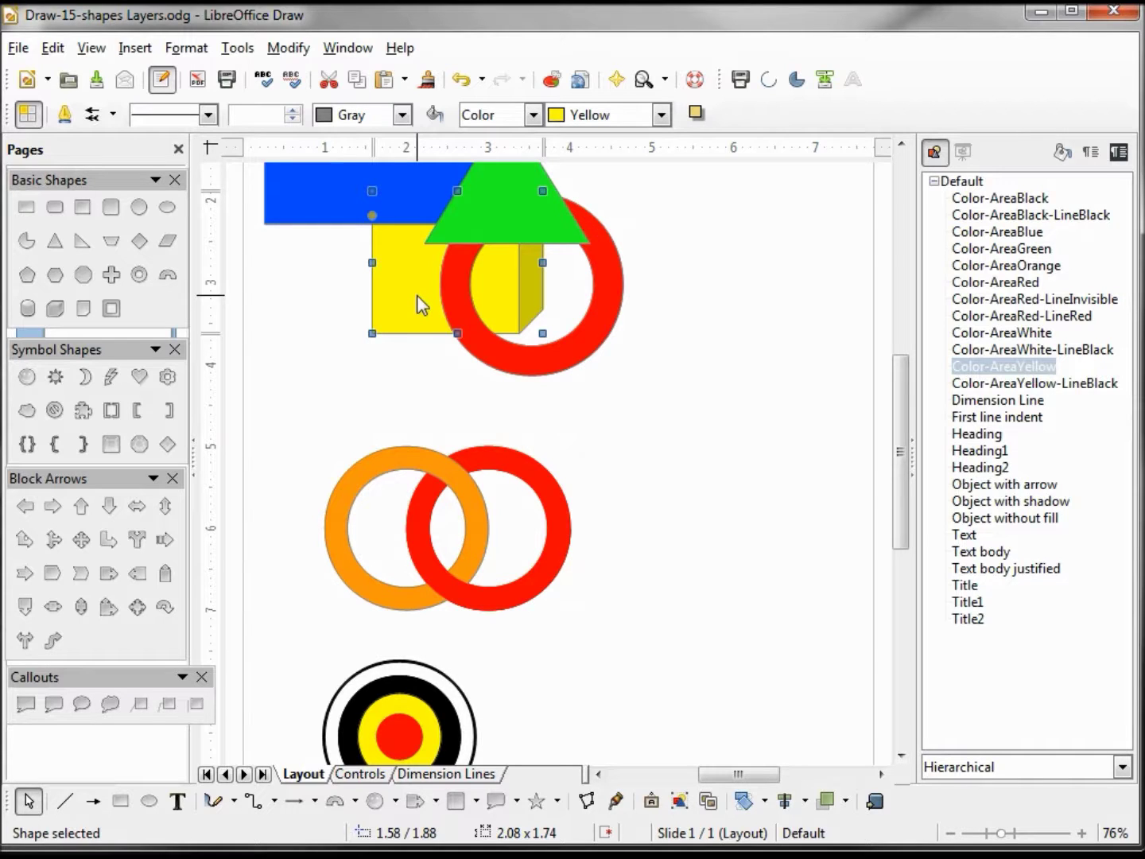
{"action": "key", "text": "Tab"}
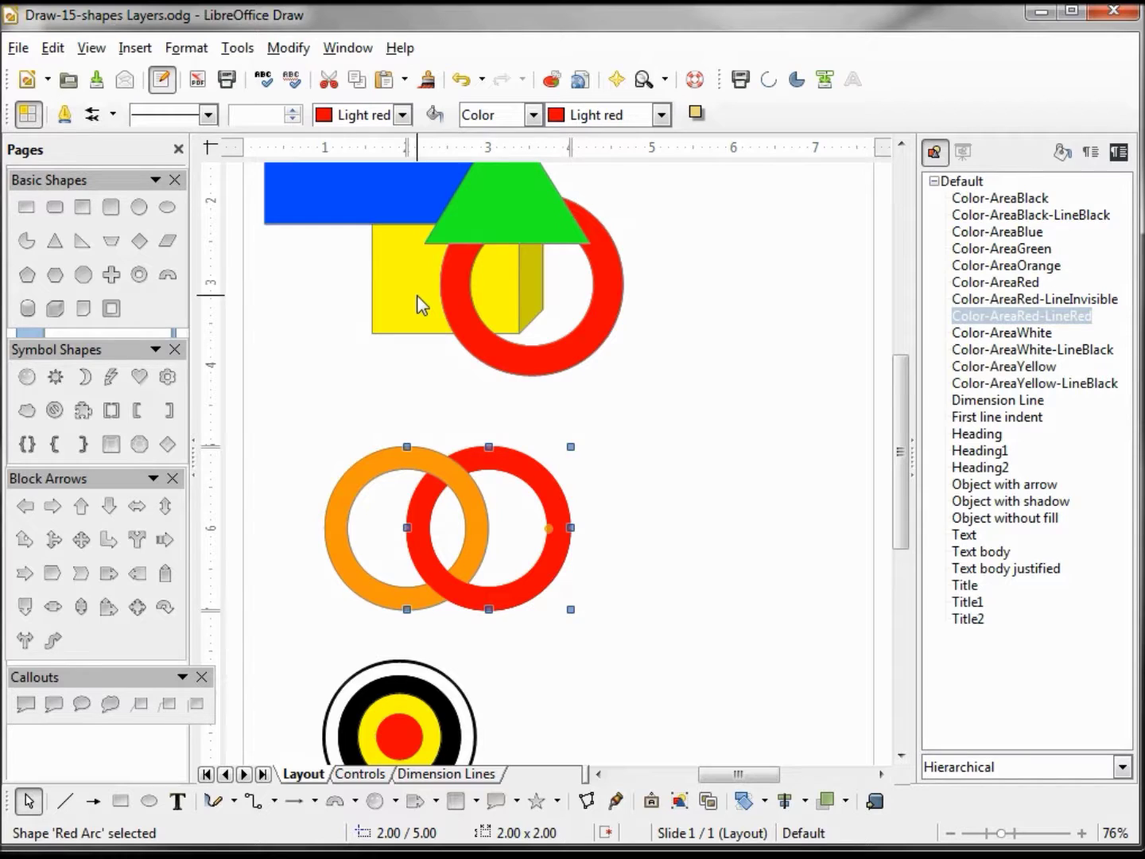
{"action": "key", "text": "Tab"}
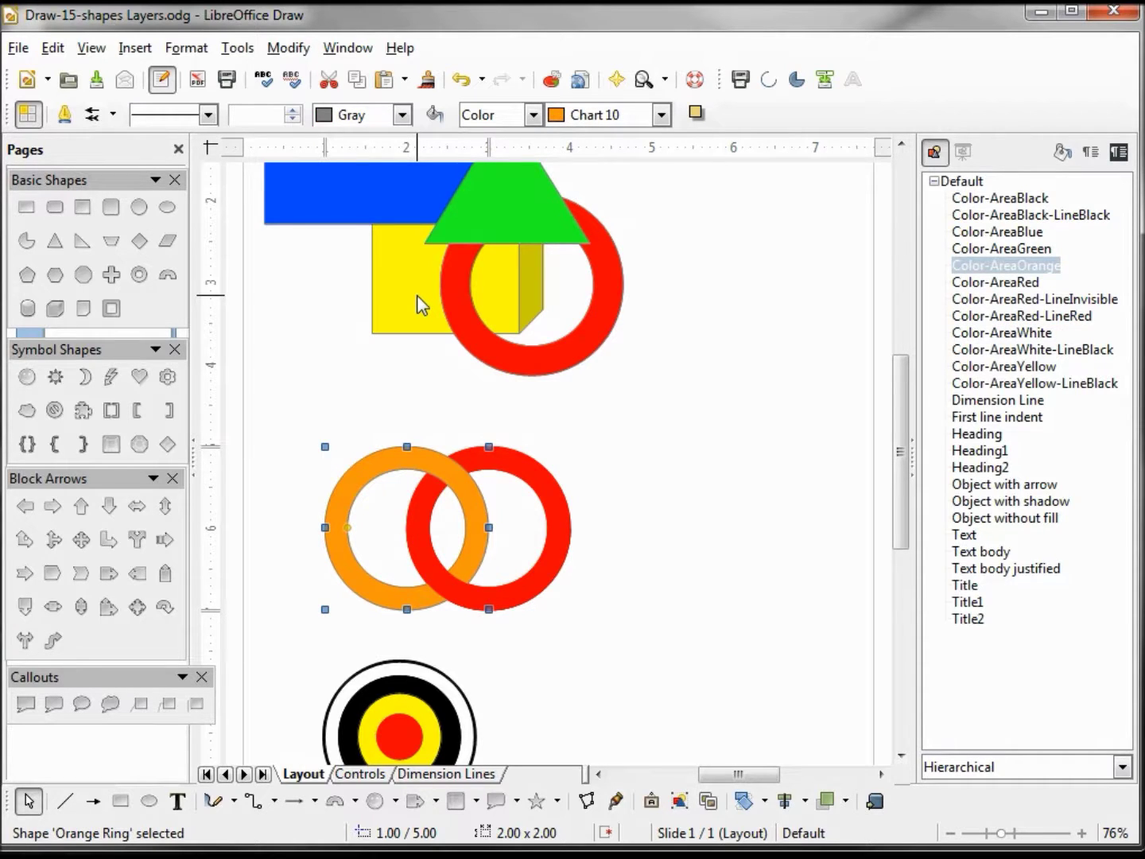
{"action": "key", "text": "Tab"}
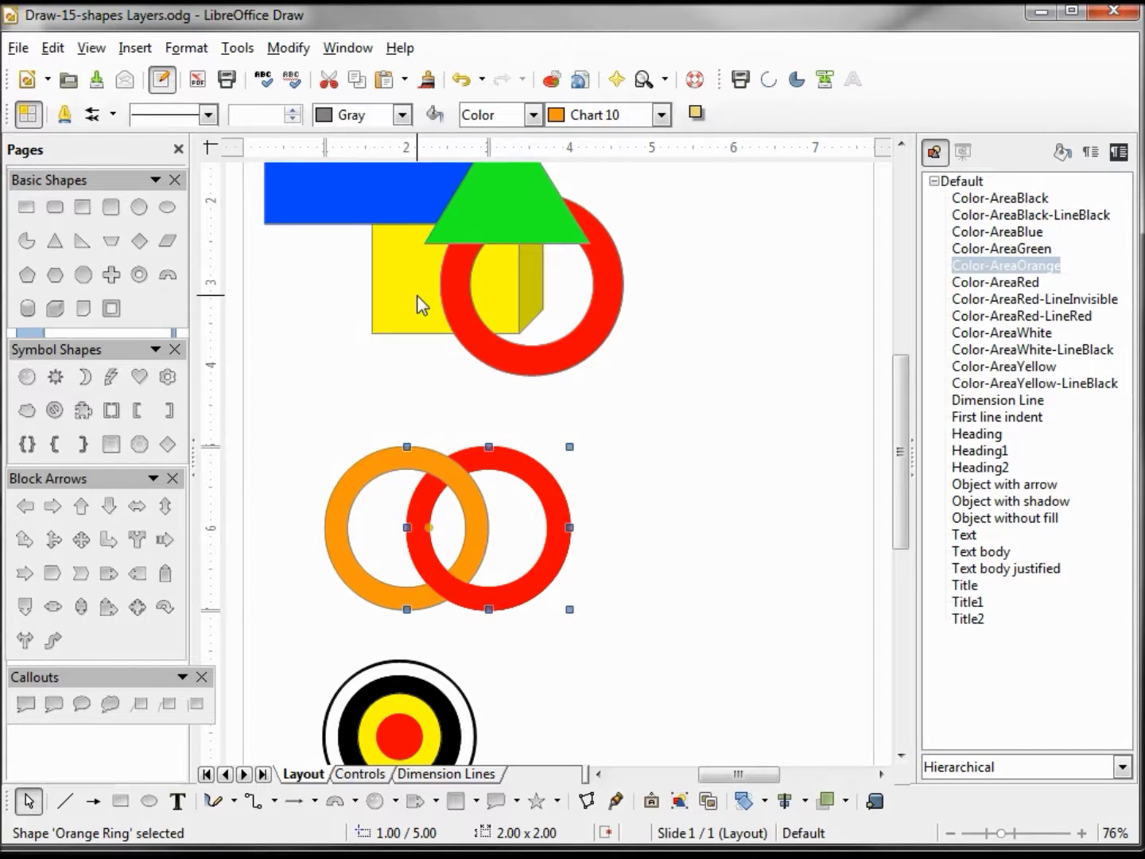